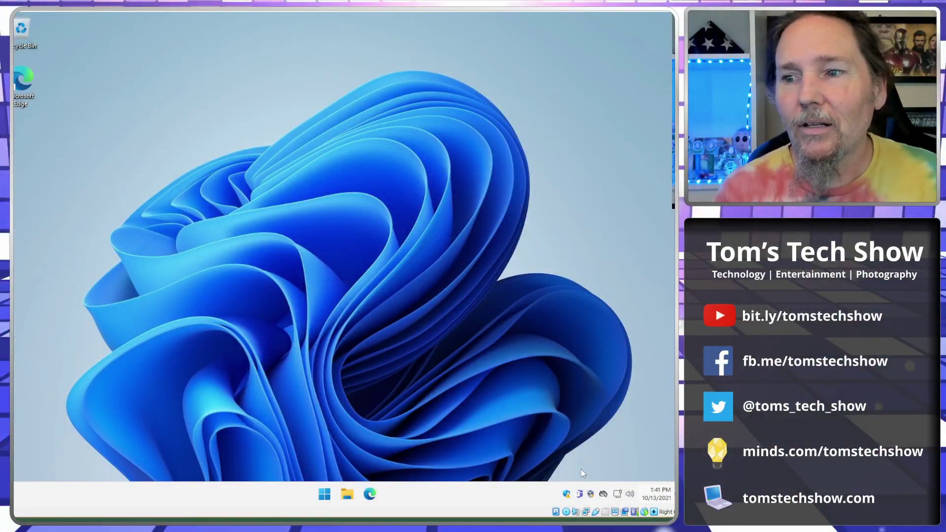
# Step: Open the centred Start menu to examine its default Windows 11 layout, and close it
pyautogui.click(321, 495)
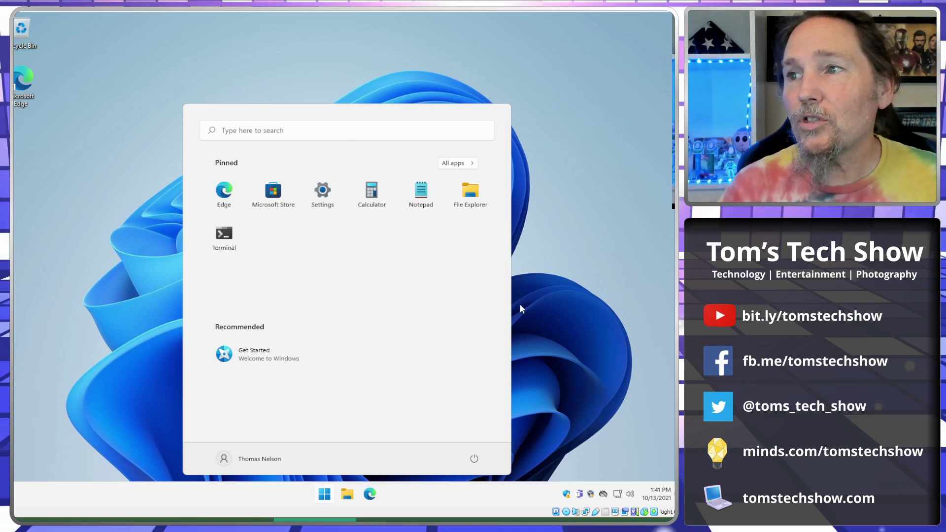
pyautogui.click(365, 378)
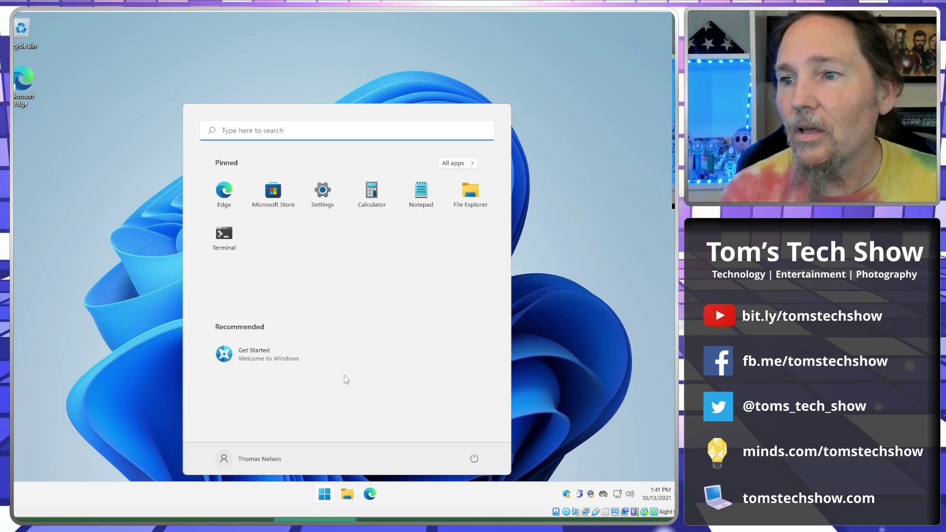
pyautogui.click(406, 493)
# Step: Set the taskbar alignment to Left in the taskbar behaviors settings and close the settings window
pyautogui.rightClick(409, 493)
pyautogui.click(439, 473)
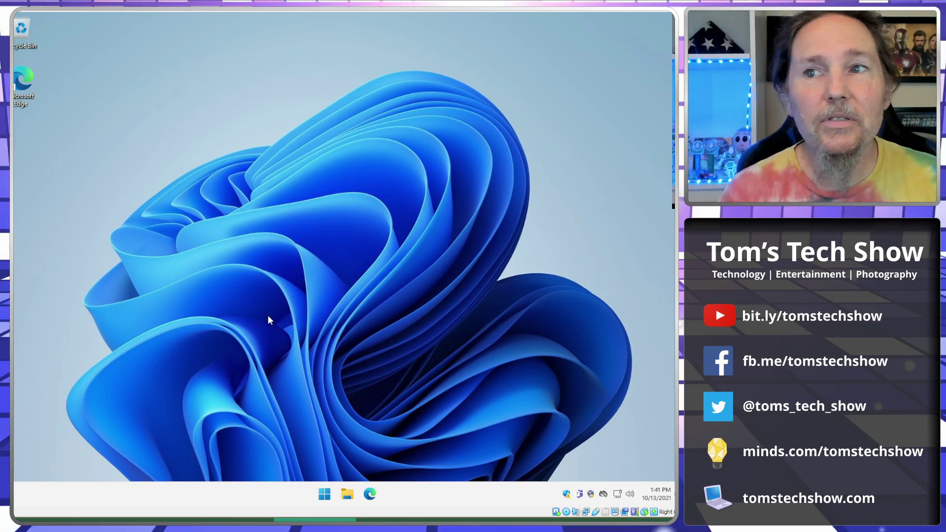
pyautogui.scroll(-3, 411, 329)
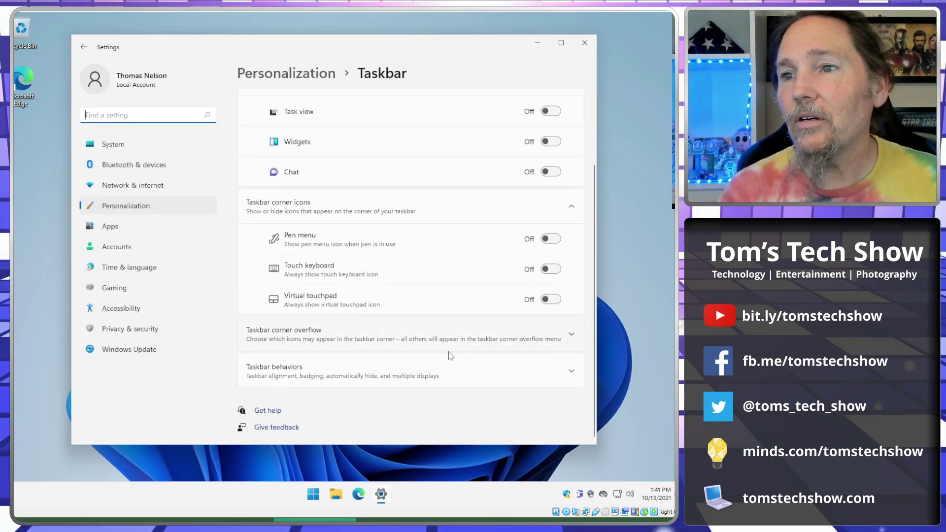
pyautogui.click(437, 373)
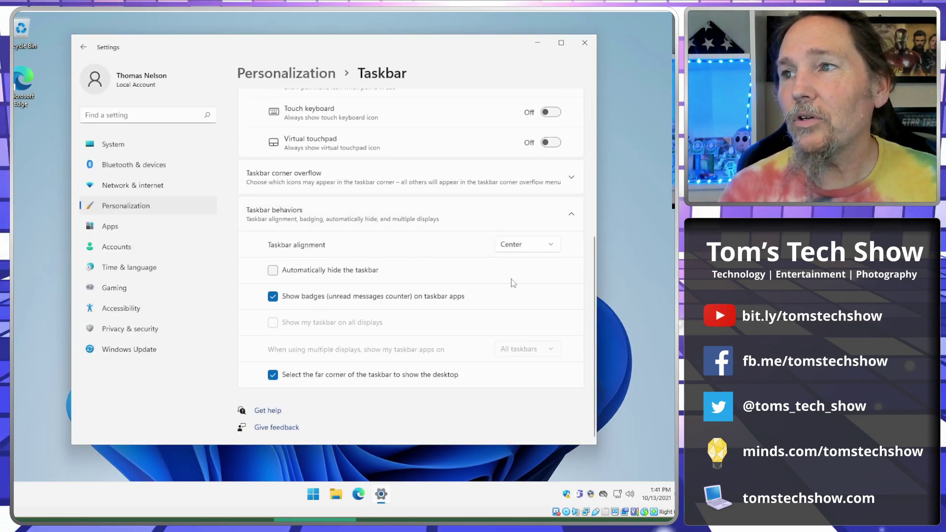
pyautogui.click(517, 249)
pyautogui.click(510, 225)
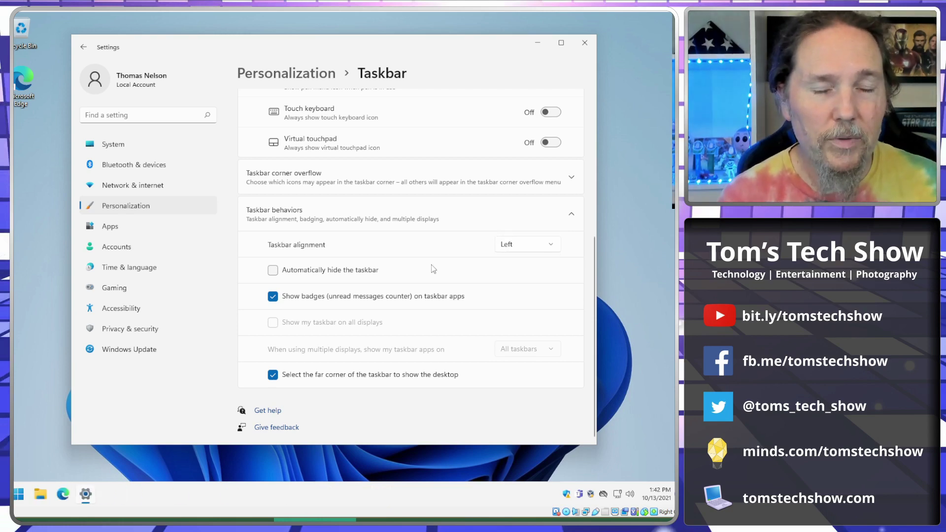
pyautogui.click(585, 42)
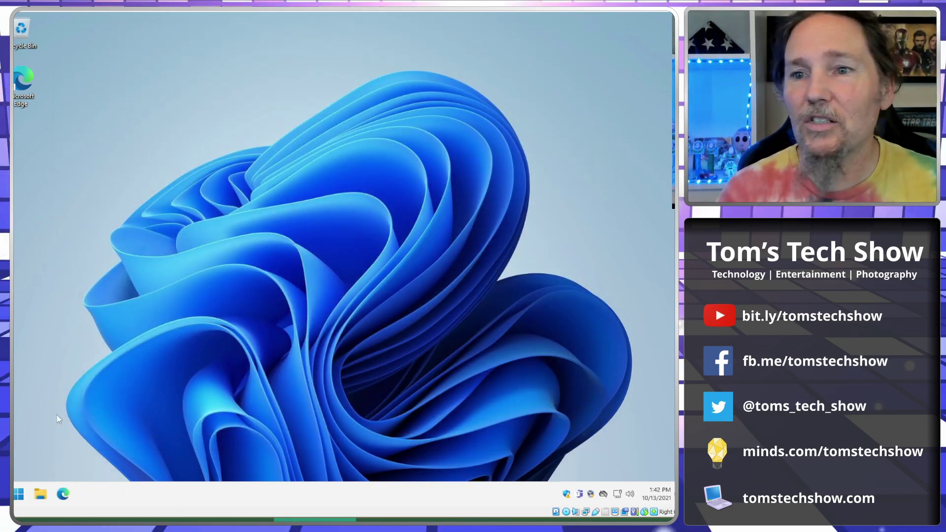
# Step: Open the left-aligned Start menu, look through its list of all apps, and close it
pyautogui.click(19, 493)
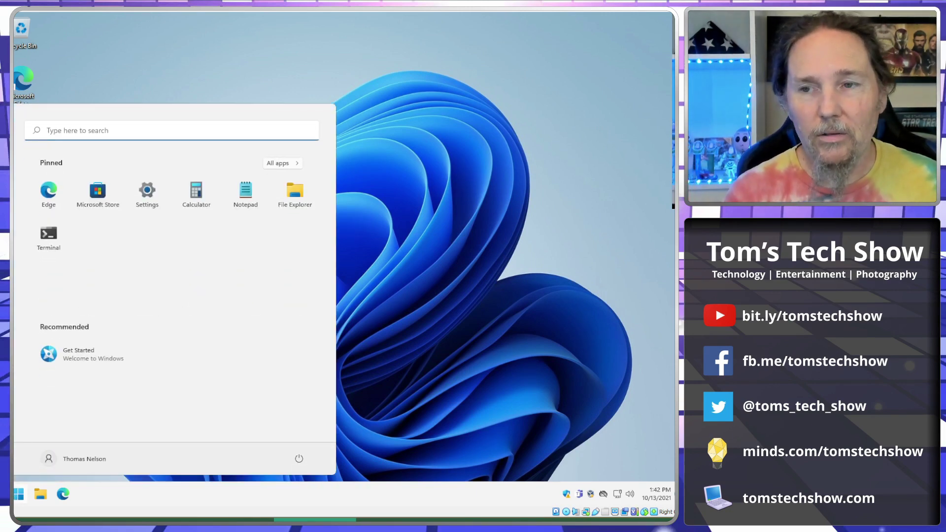
pyautogui.click(274, 163)
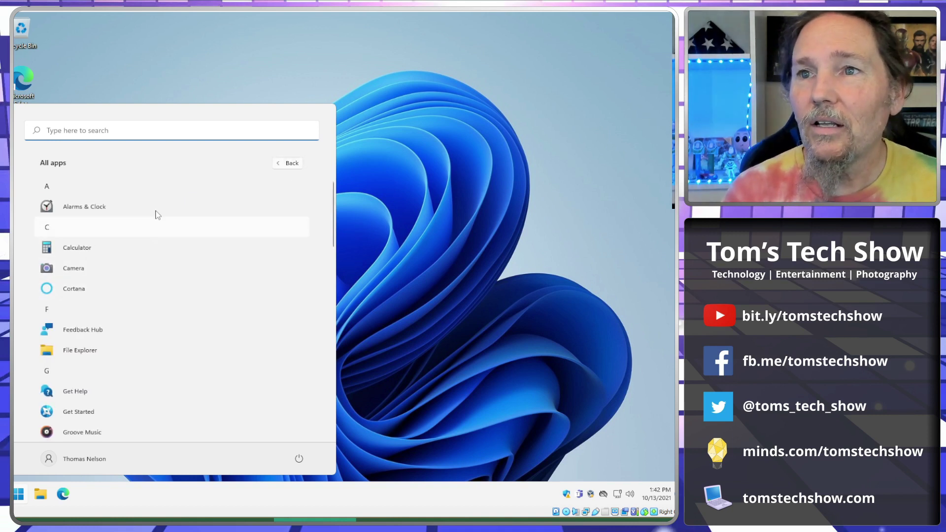
pyautogui.scroll(-3, 141, 395)
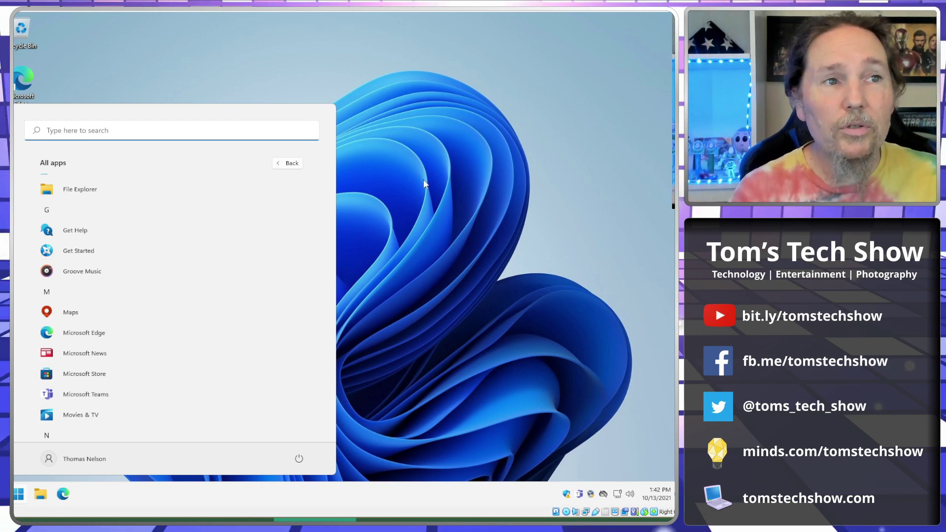
pyautogui.click(474, 249)
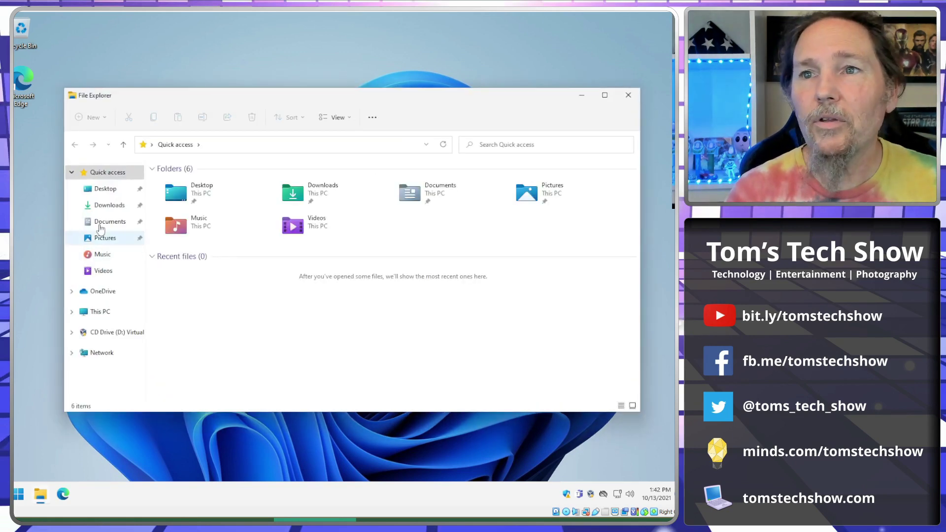
# Step: Install Open-Shell from OpenShellSetup_4_4_160 in the Downloads folder, keeping the default features and allowing it to make changes
pyautogui.click(108, 205)
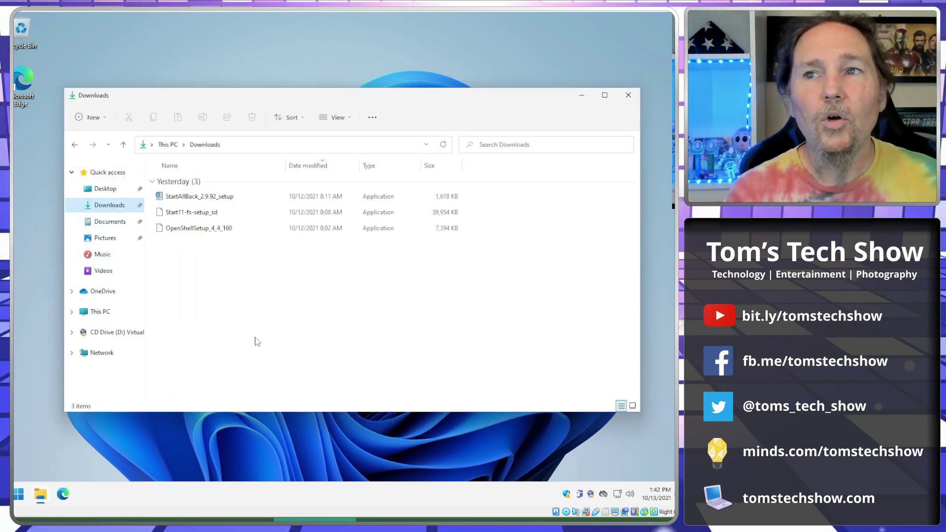
pyautogui.click(184, 231)
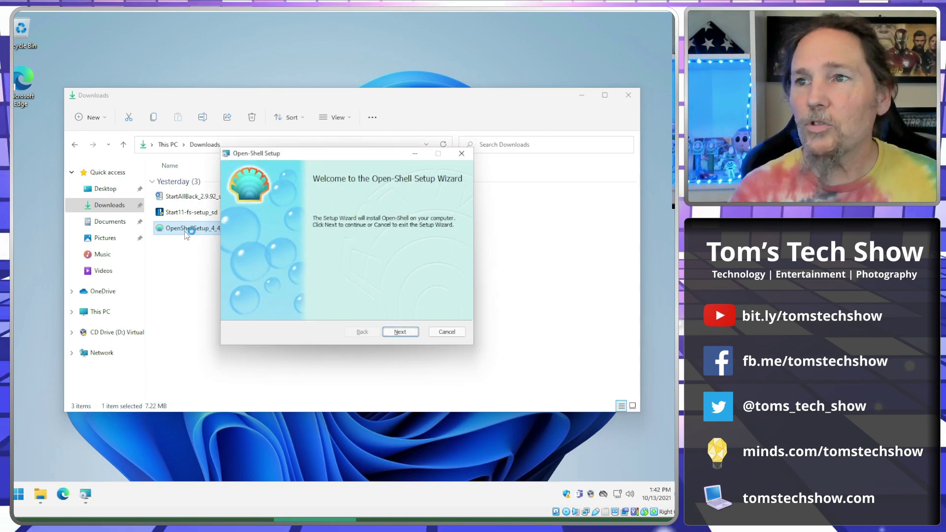
pyautogui.click(399, 331)
pyautogui.click(399, 332)
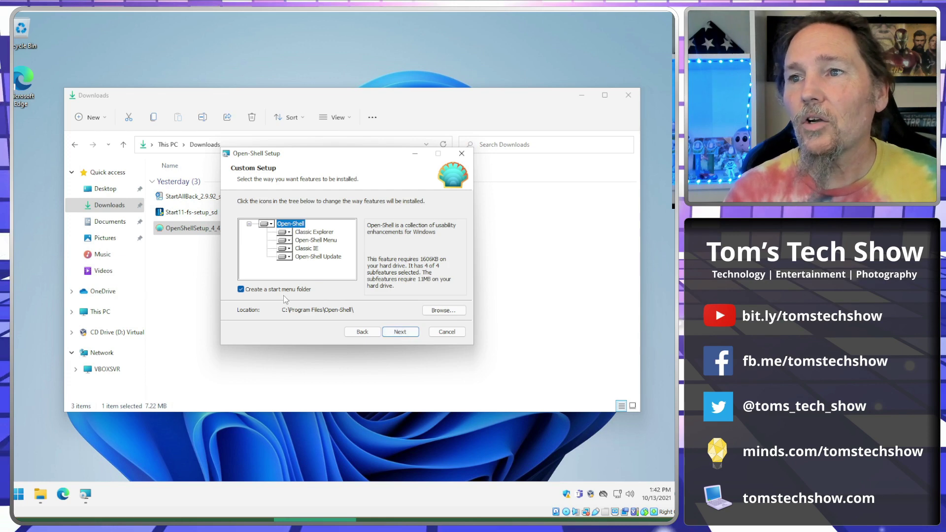
pyautogui.click(397, 332)
pyautogui.click(400, 335)
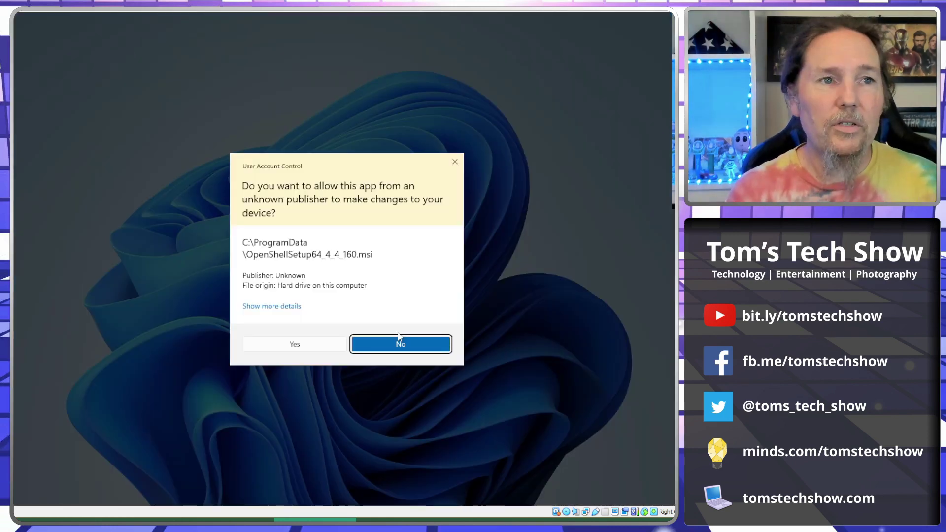
pyautogui.click(308, 347)
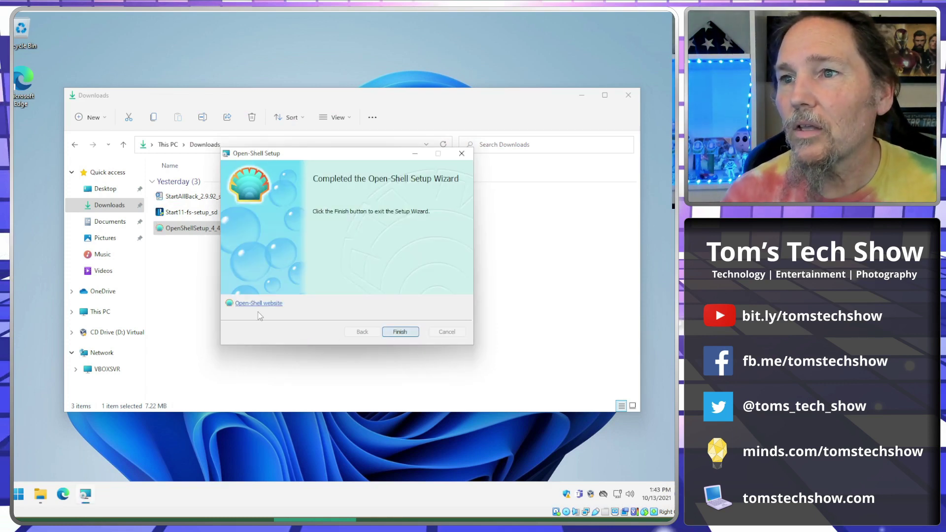
pyautogui.click(409, 337)
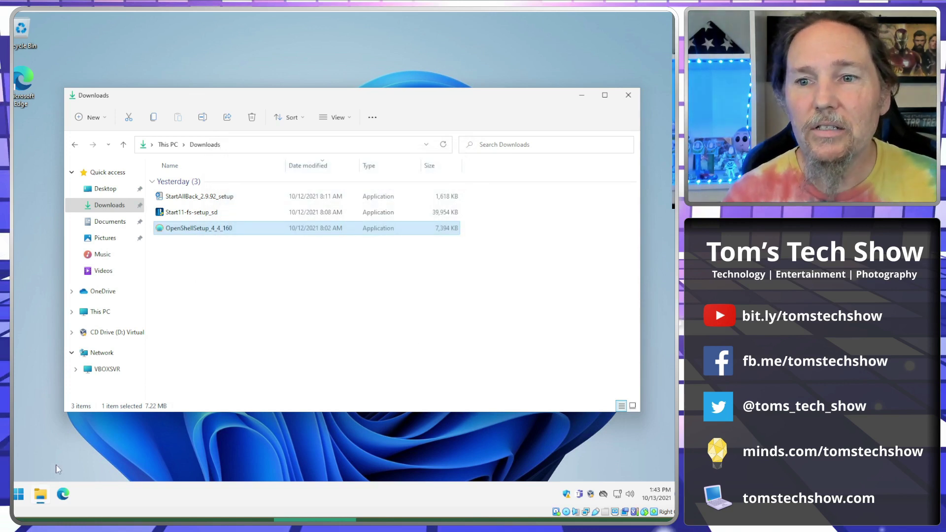
# Step: Open the Open-Shell Menu settings and enable Replace Start button with the Aero design
pyautogui.click(19, 494)
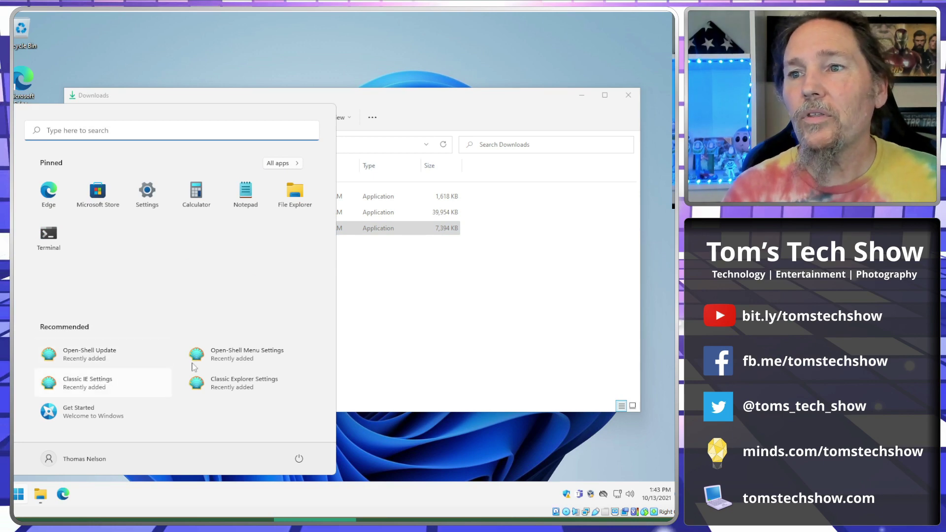
pyautogui.click(241, 359)
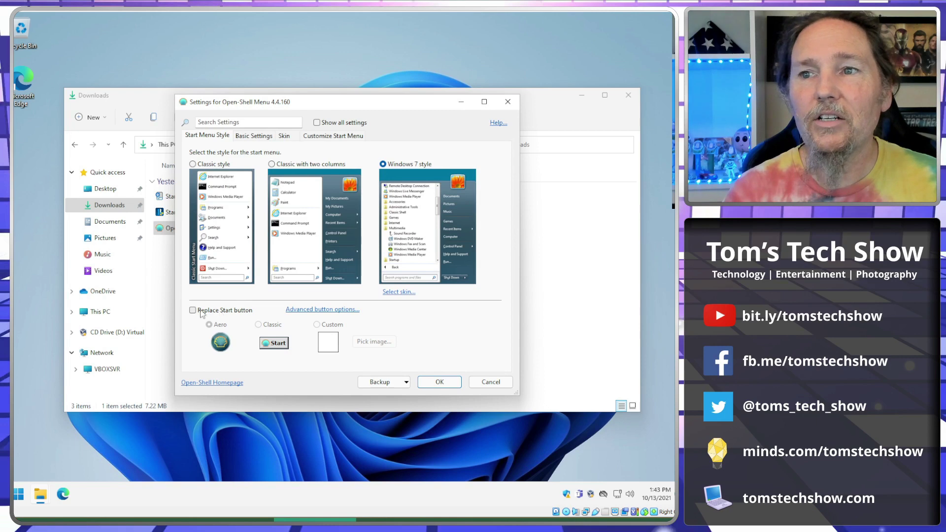
pyautogui.click(193, 310)
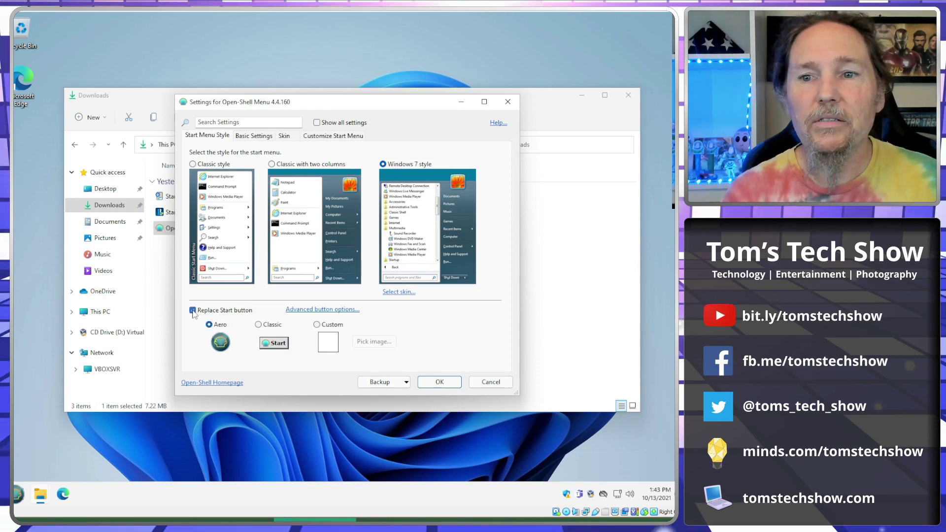
pyautogui.click(193, 310)
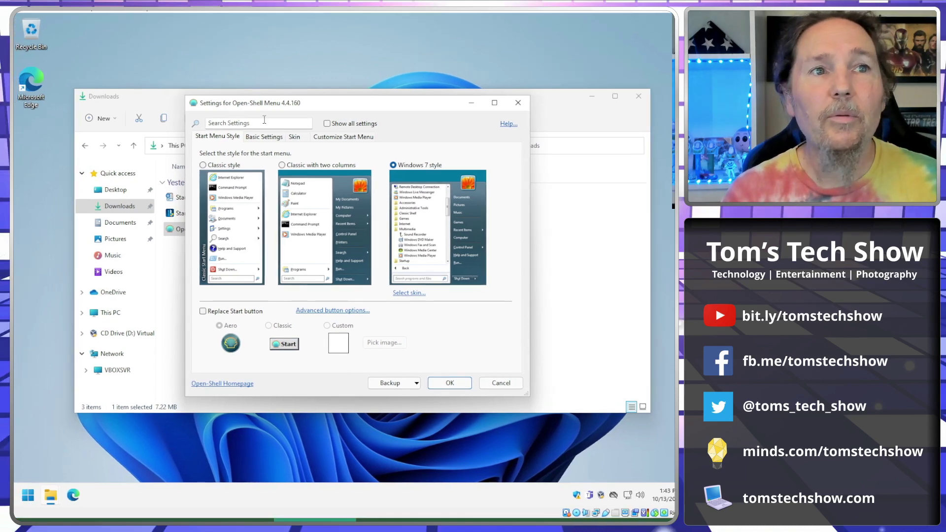
pyautogui.click(217, 313)
pyautogui.click(218, 313)
pyautogui.click(218, 313)
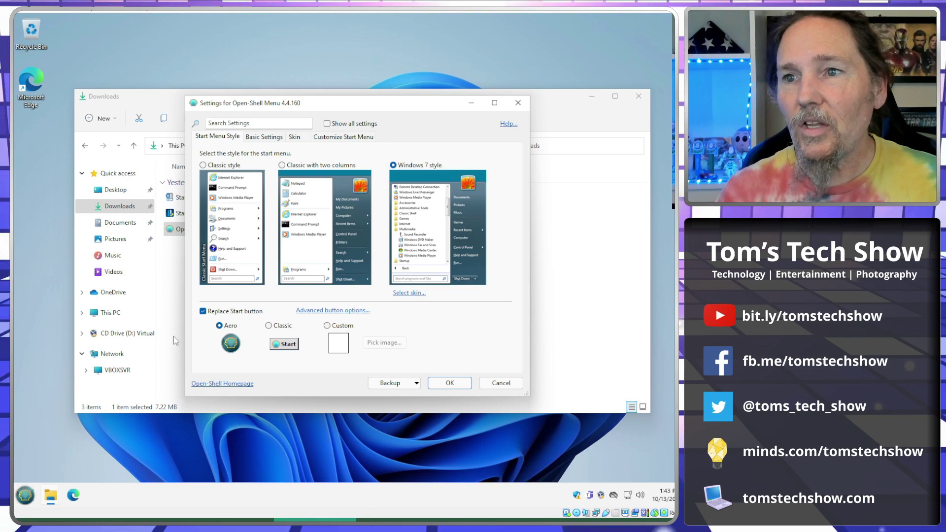
# Step: Compare the Start menu with Replace Start button turned off and turned back on
pyautogui.click(209, 314)
pyautogui.click(25, 495)
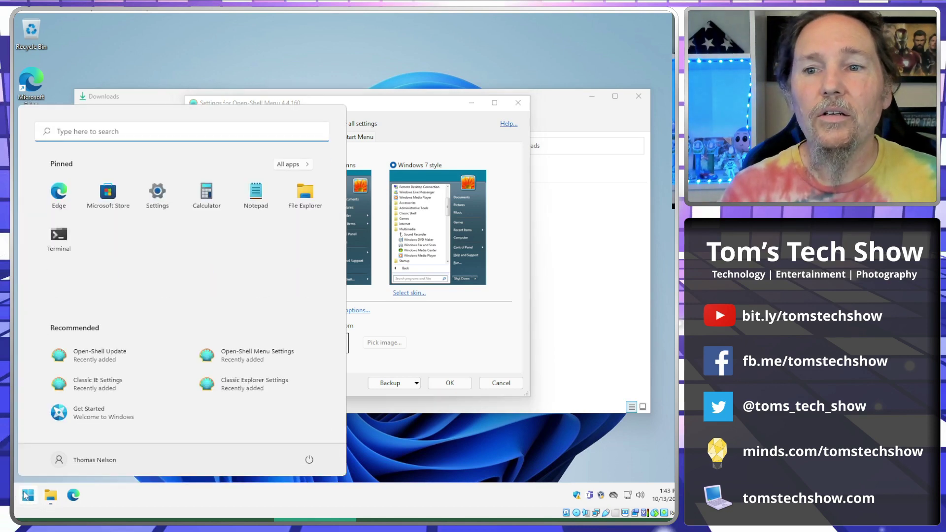
pyautogui.click(25, 495)
pyautogui.click(229, 312)
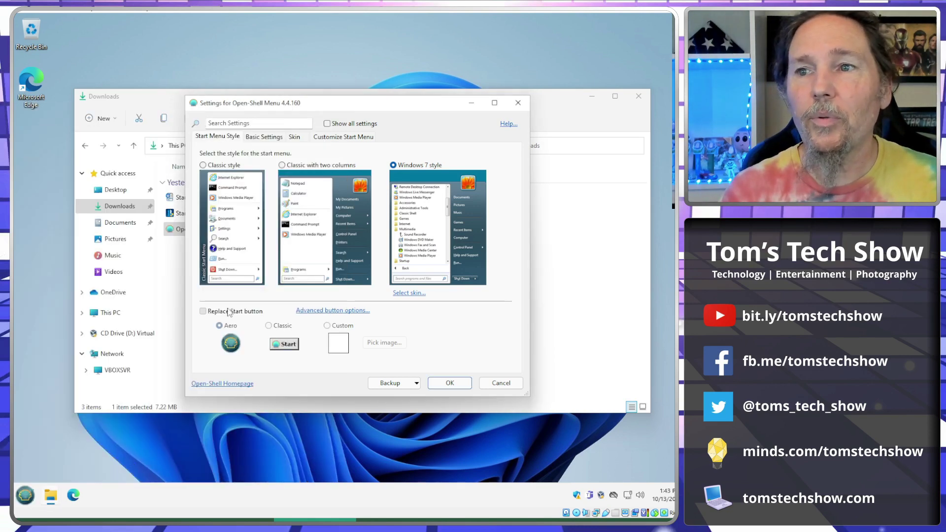
pyautogui.click(24, 494)
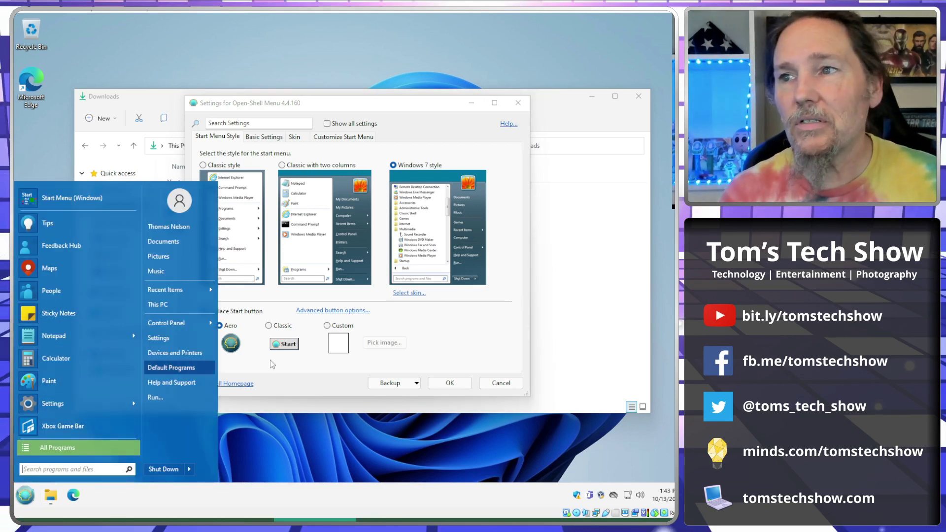
pyautogui.click(465, 343)
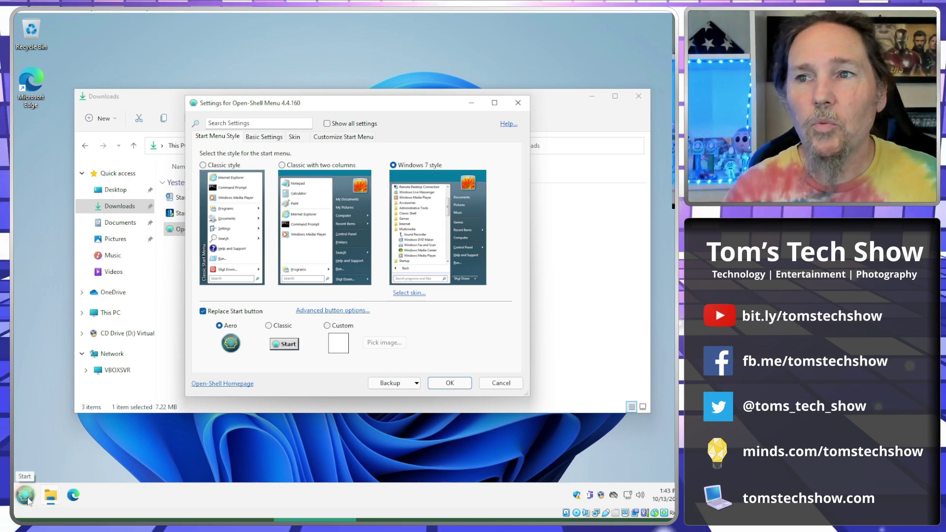
# Step: Apply the Classic style to the Open-Shell Start menu and open the menu to check it
pyautogui.click(231, 207)
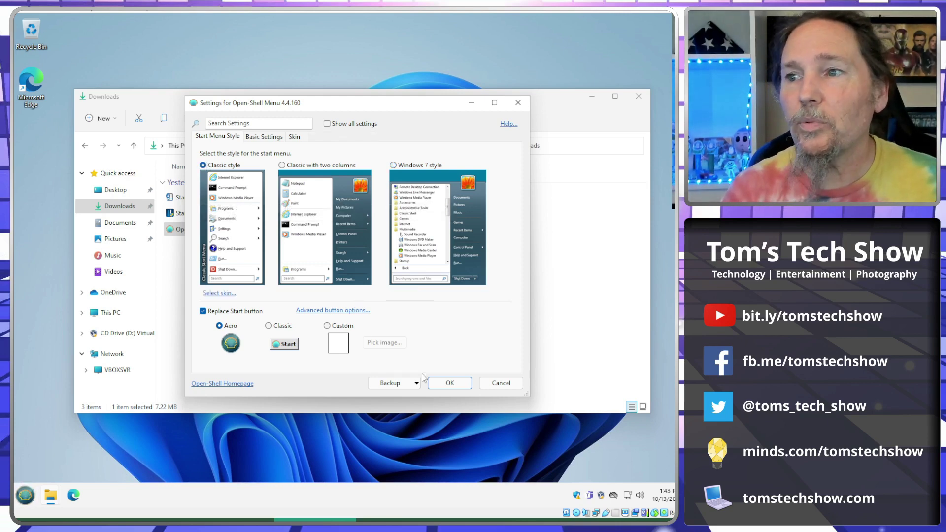
pyautogui.click(444, 383)
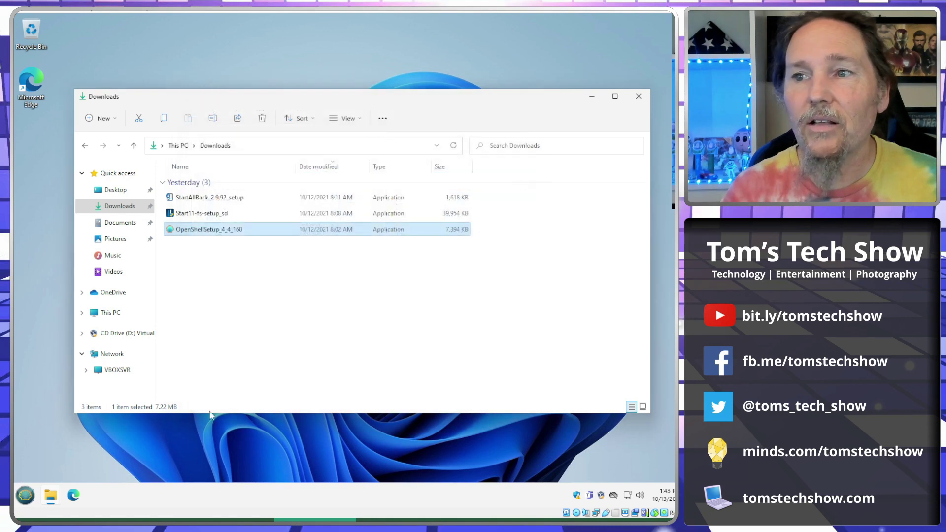
pyautogui.click(26, 493)
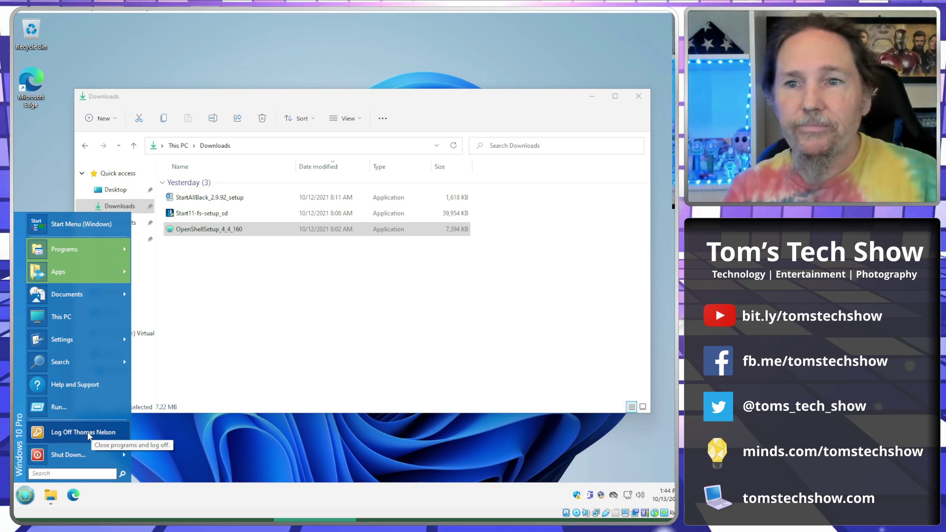
# Step: Reopen the Open-Shell Menu settings and select the Windows 7 style for the Start menu
pyautogui.rightClick(26, 498)
pyautogui.click(54, 466)
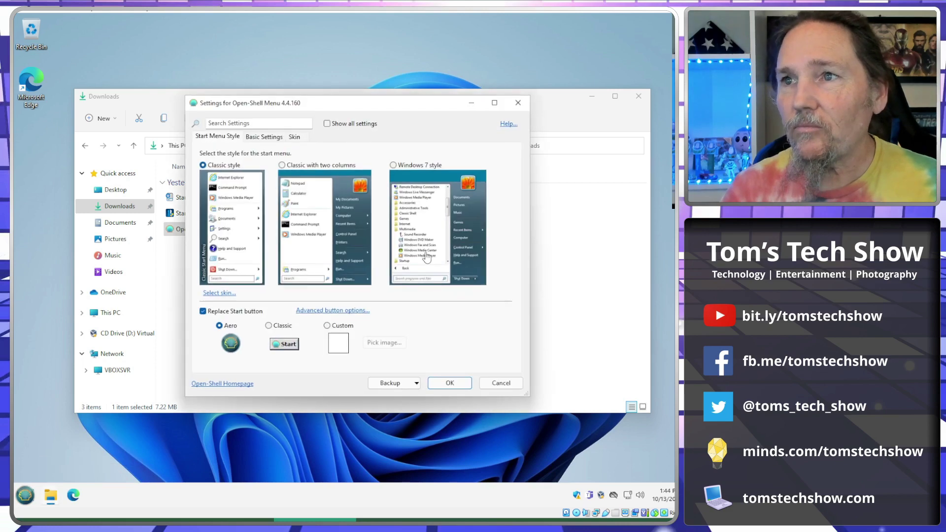
pyautogui.click(397, 167)
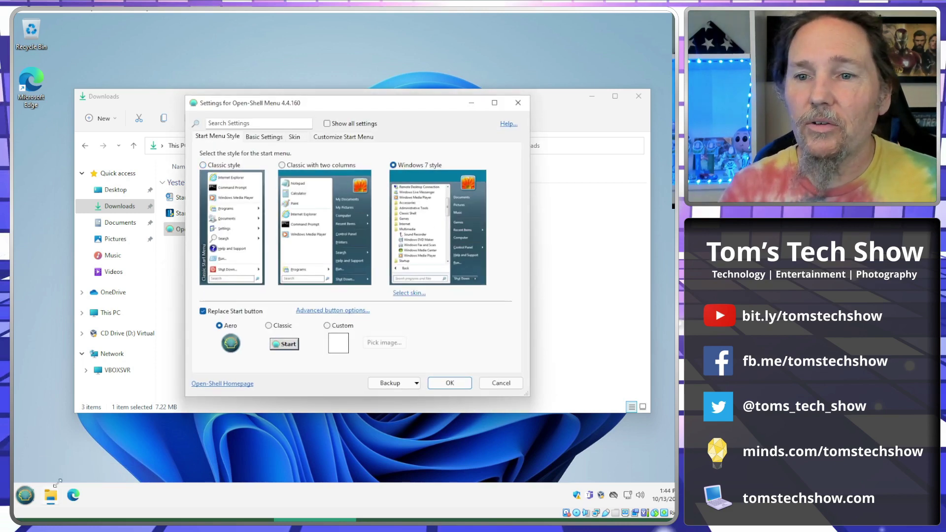
# Step: Open the Windows 7 style Start menu, examine its All Programs list, and close it
pyautogui.click(25, 495)
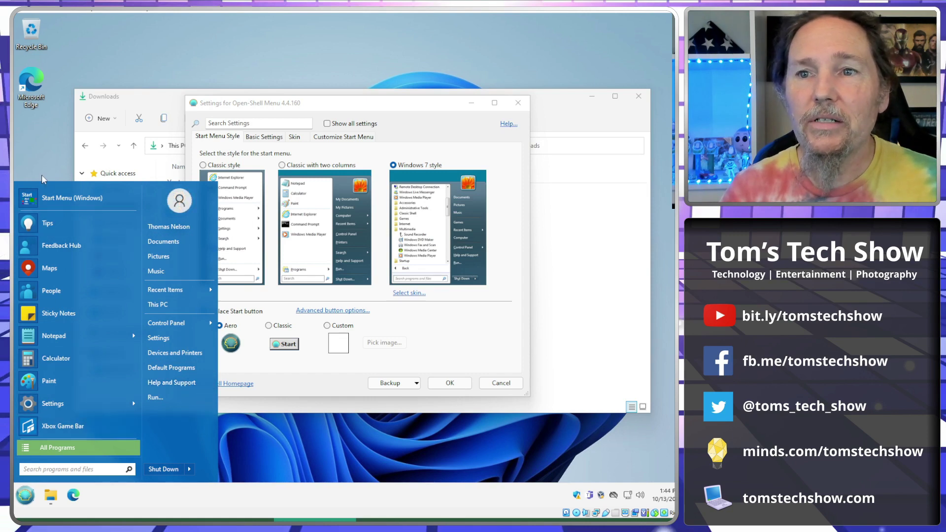
pyautogui.click(55, 449)
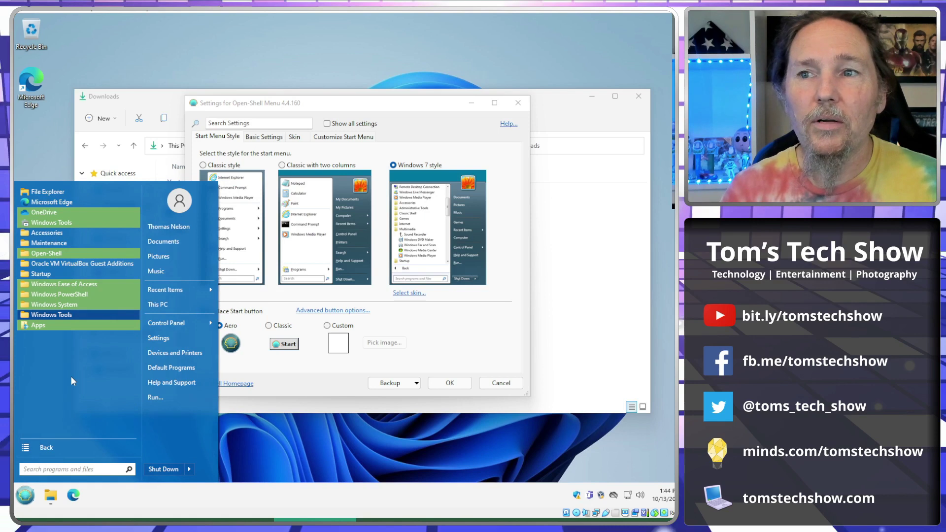
pyautogui.click(476, 336)
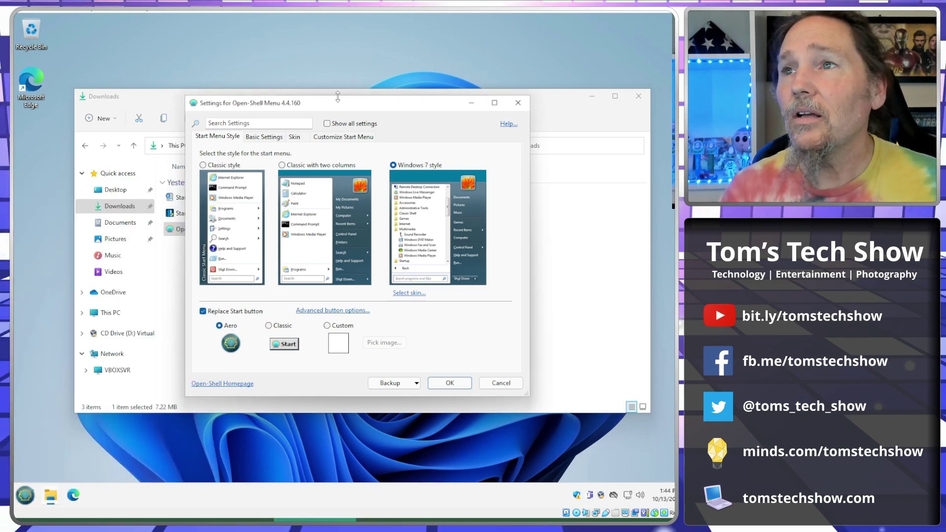
# Step: Examine the Start menu customization items and the skin options in the Open-Shell Menu settings
pyautogui.click(329, 140)
pyautogui.scroll(1, 333, 286)
pyautogui.scroll(-1, 333, 286)
pyautogui.click(294, 138)
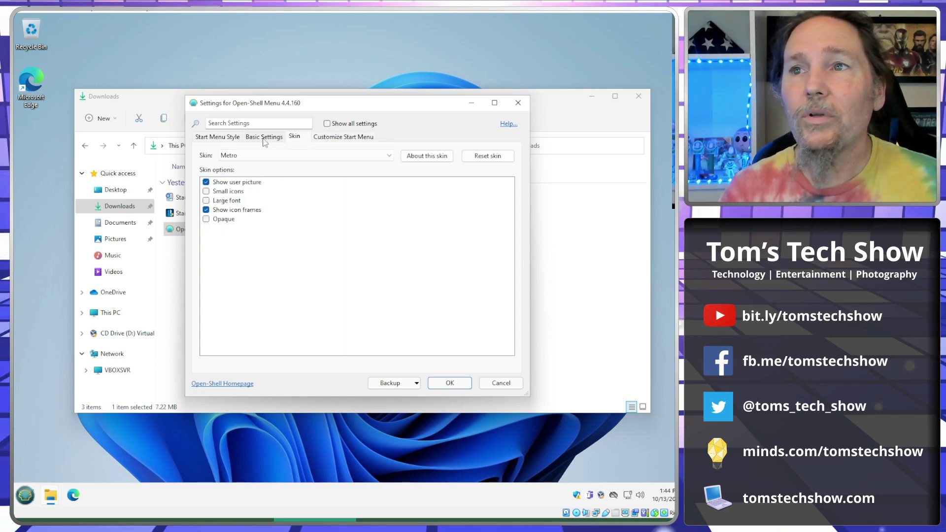
# Step: Examine the basic settings of the Open-Shell Menu and close its settings without saving
pyautogui.click(264, 139)
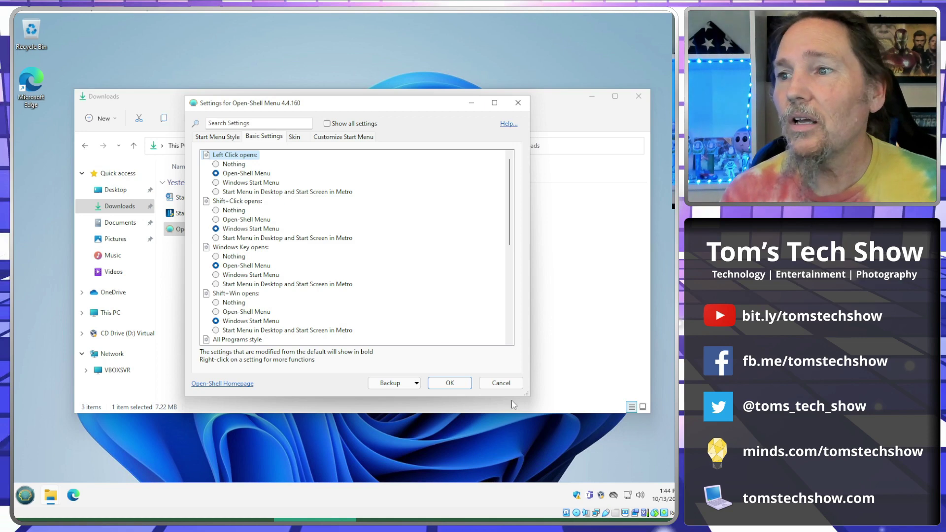
pyautogui.click(501, 383)
pyautogui.click(367, 286)
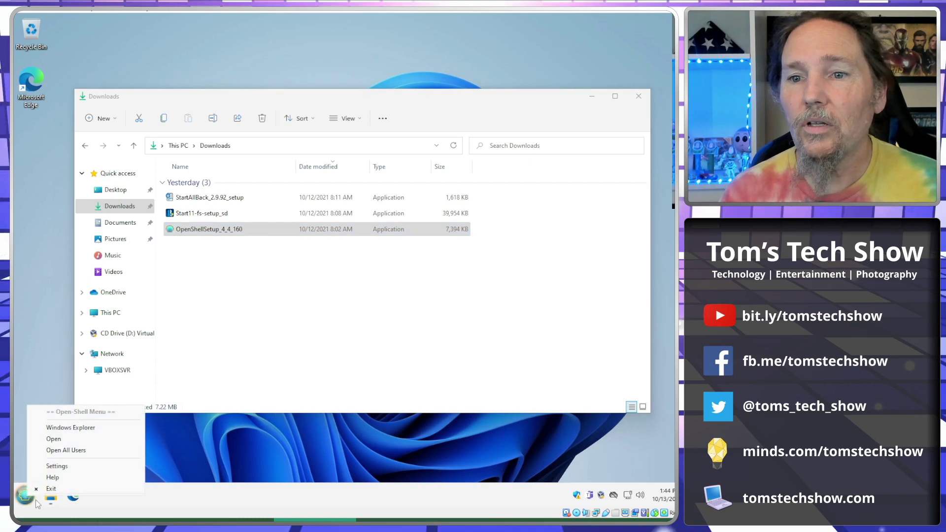
# Step: Open Windows Settings from the Open-Shell Start menu and go to the Apps & features list
pyautogui.click(35, 502)
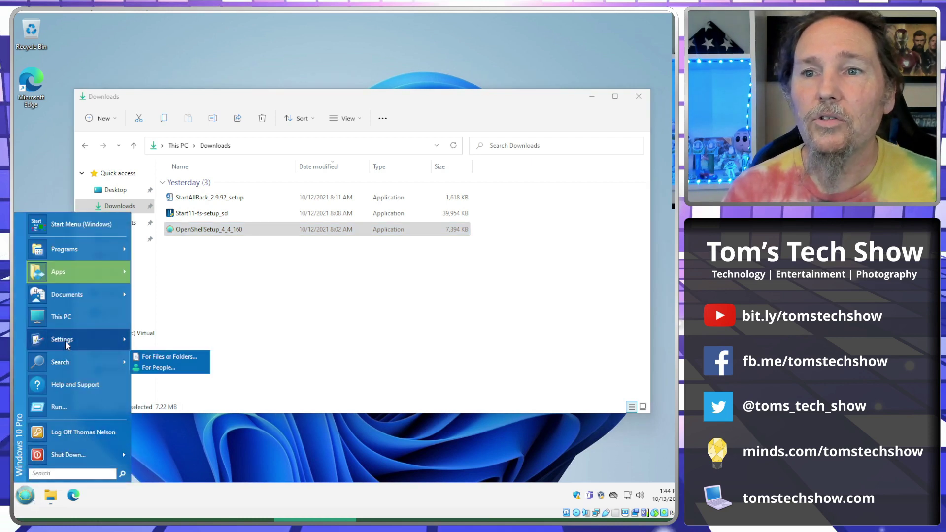
pyautogui.moveTo(83, 339)
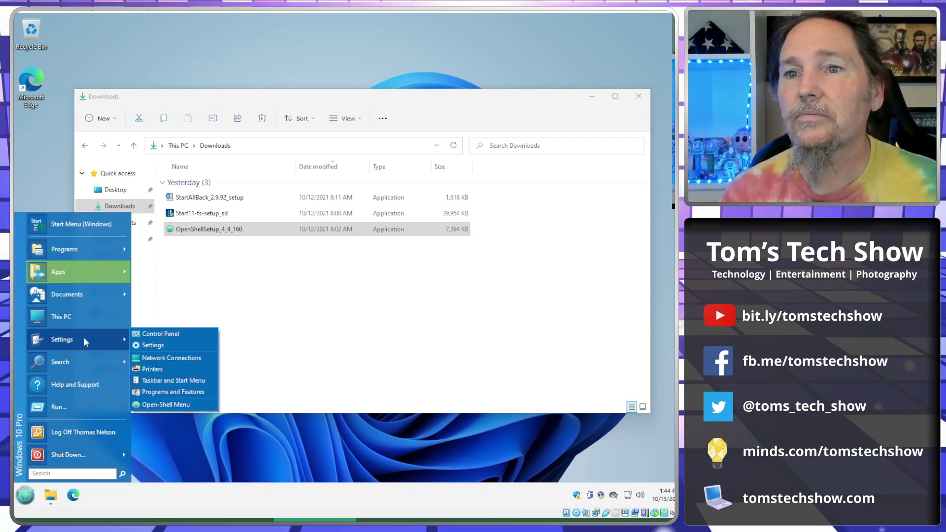
pyautogui.click(159, 346)
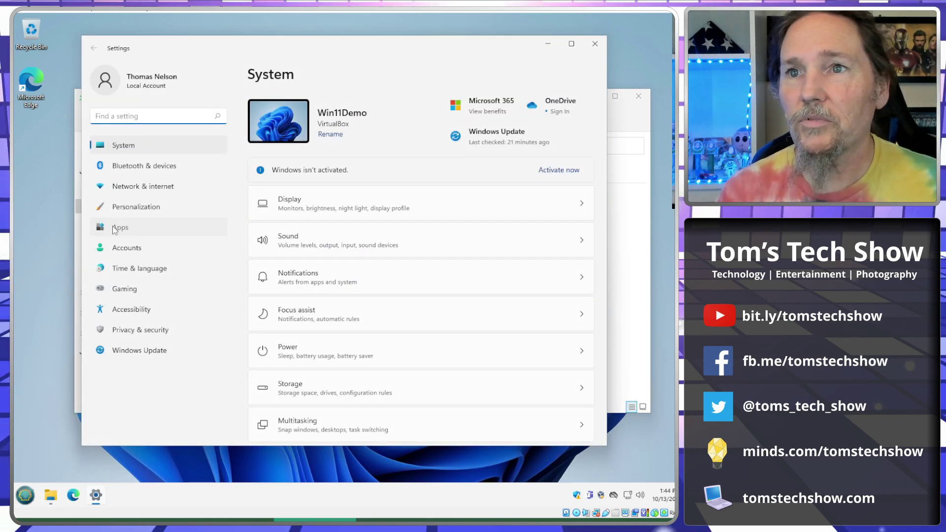
pyautogui.click(116, 228)
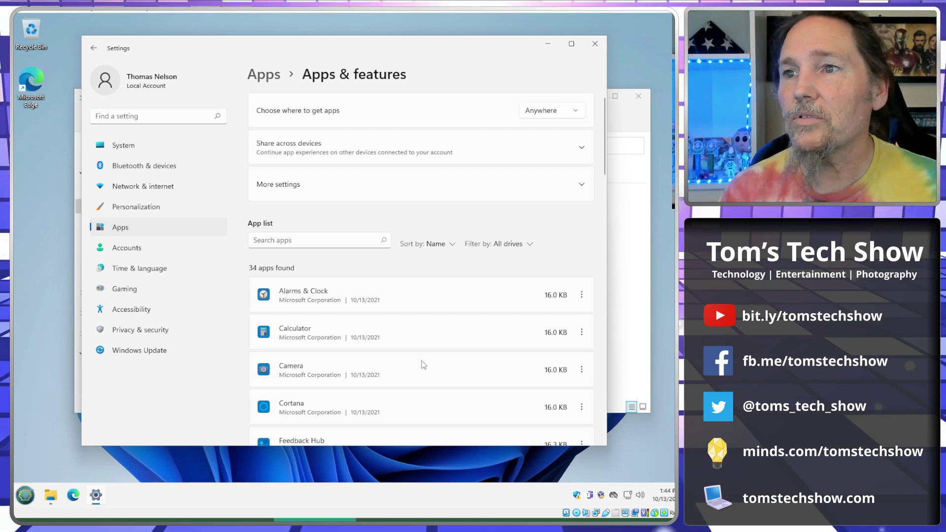
# Step: Uninstall Open-Shell from the installed apps and allow the uninstaller to make changes to the device
pyautogui.scroll(-10, 420, 367)
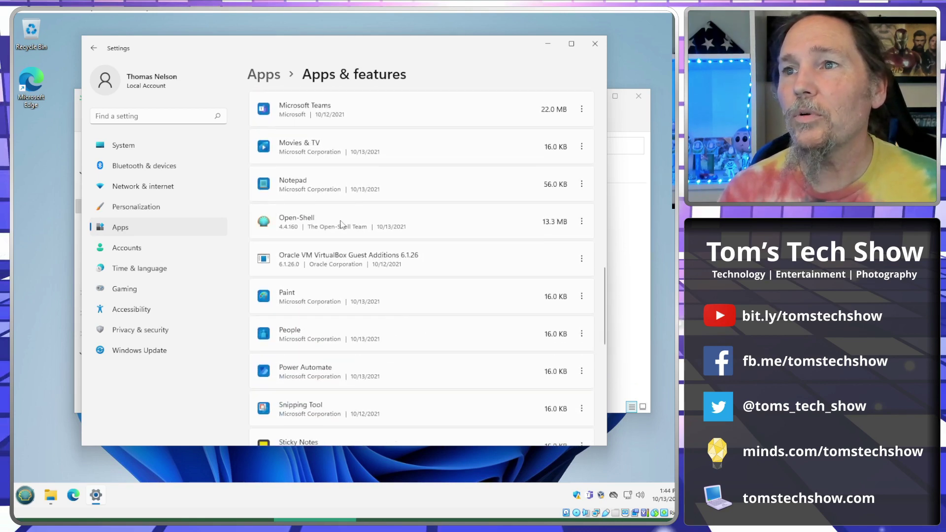
pyautogui.click(581, 221)
pyautogui.click(475, 260)
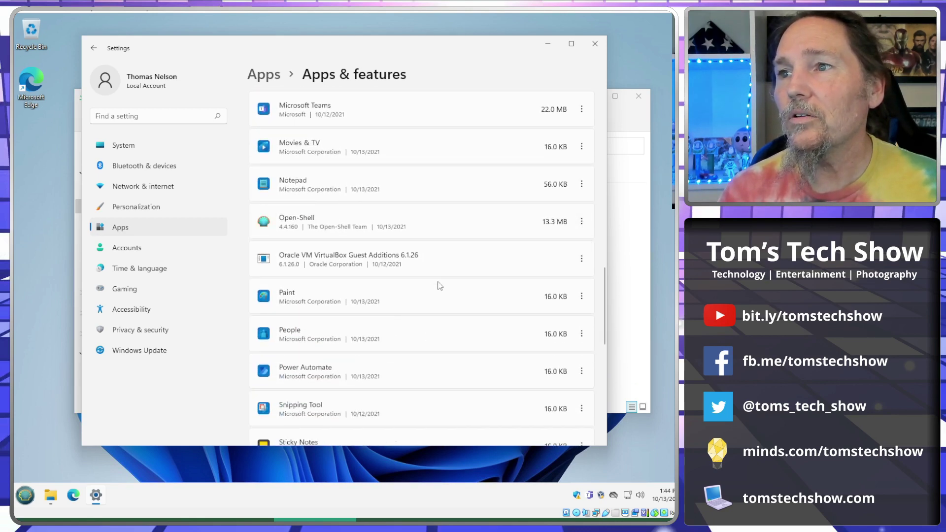
pyautogui.click(552, 279)
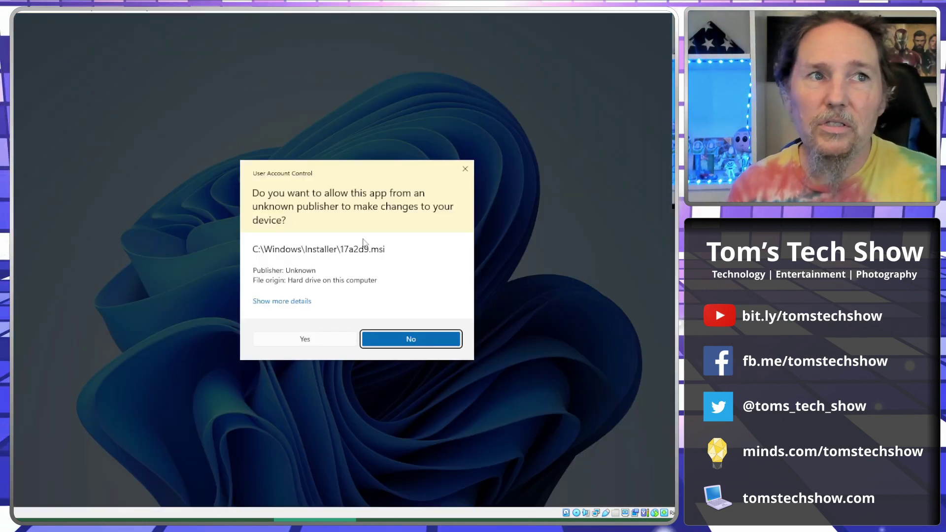
pyautogui.click(326, 334)
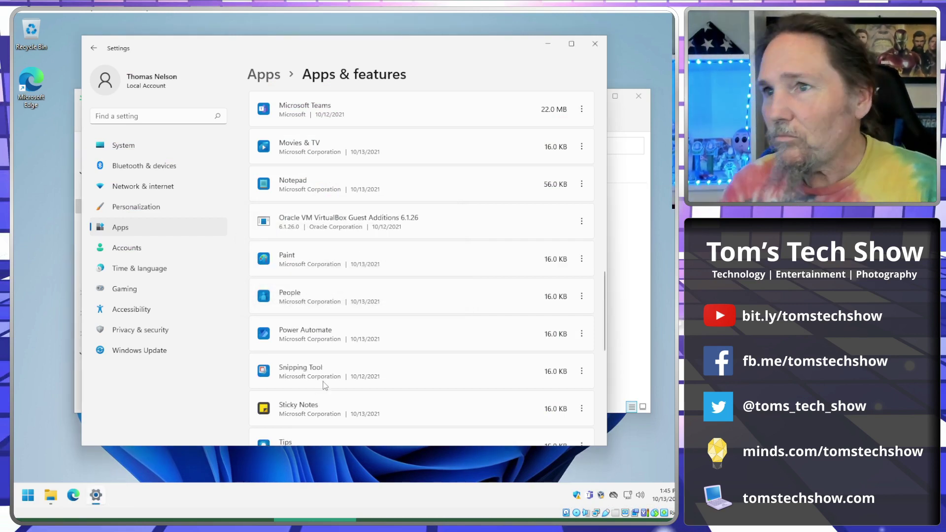
# Step: Check the default Windows 11 Start menu, then close the Settings window and the menu
pyautogui.click(36, 497)
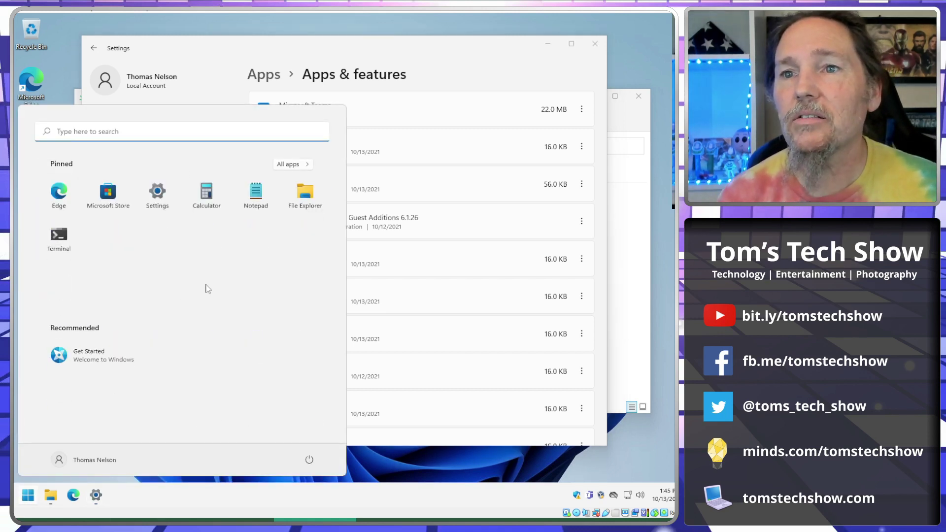
pyautogui.click(595, 46)
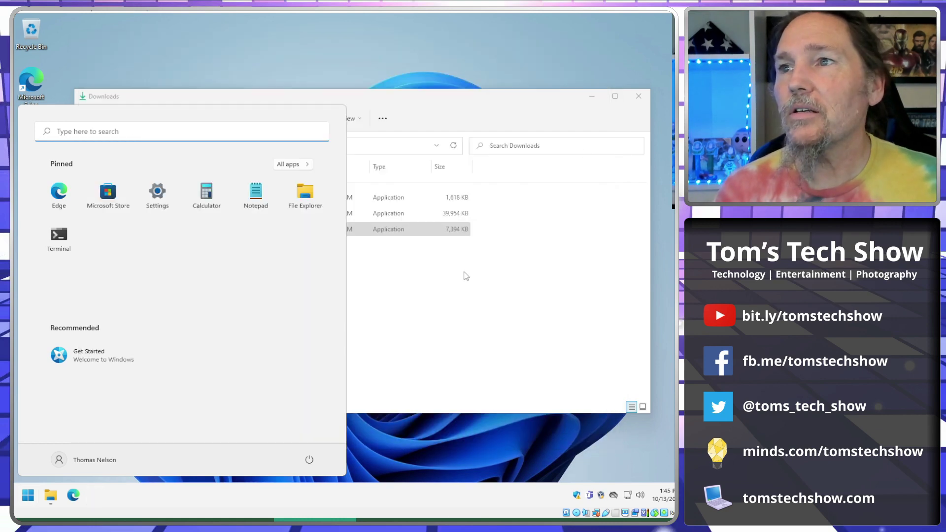
pyautogui.press('Escape')
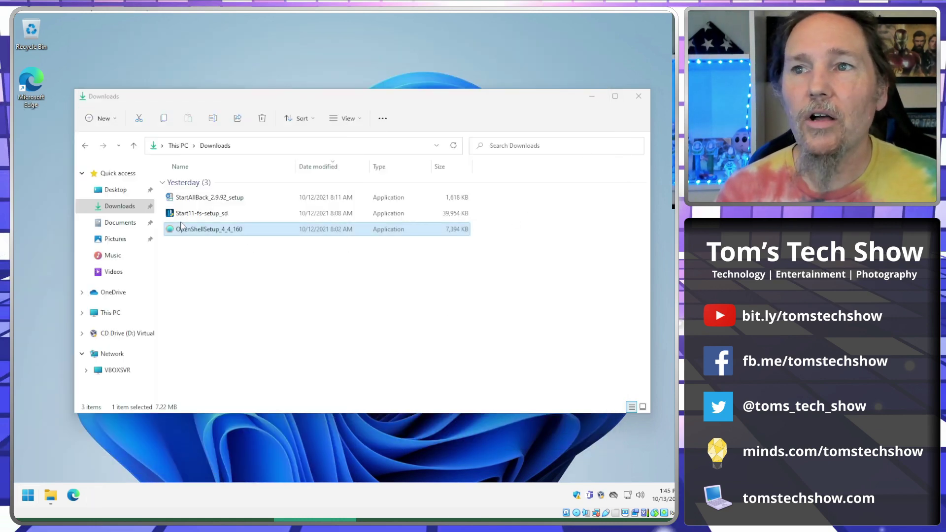
# Step: Run the Start11-fs-setup_sd installer, accept the license agreement, and install Start11 in the default folder
pyautogui.click(181, 217)
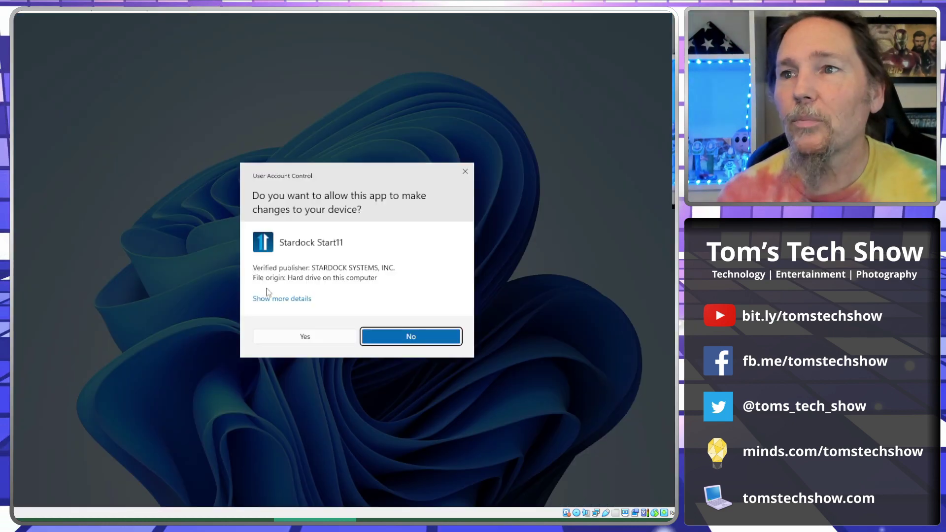
pyautogui.click(305, 337)
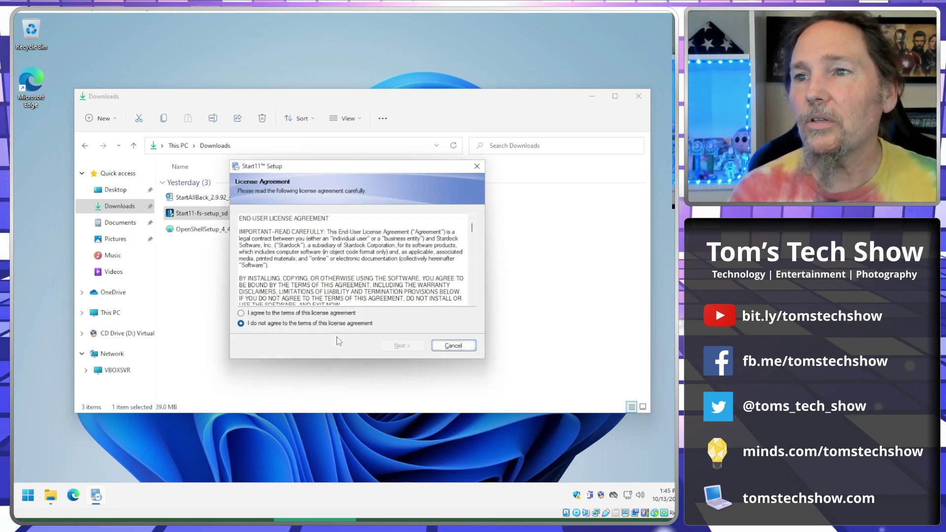
pyautogui.click(241, 313)
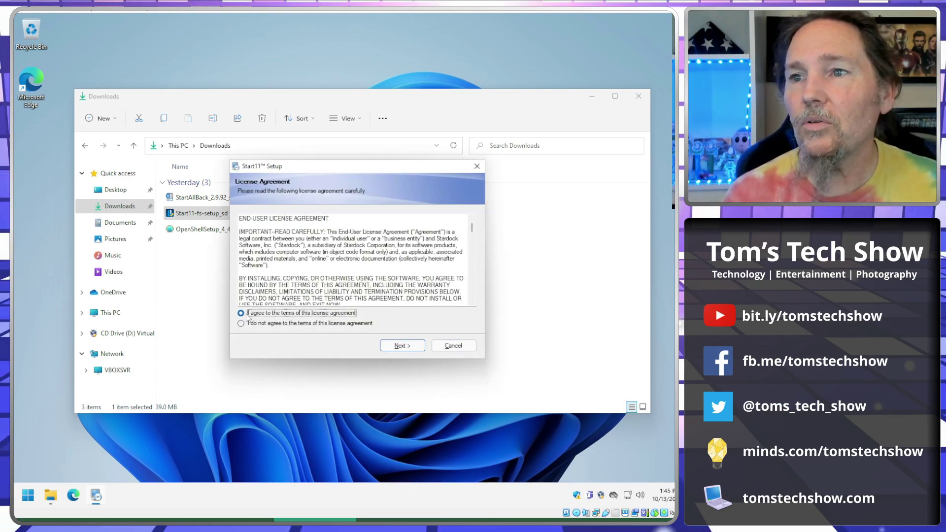
pyautogui.click(395, 351)
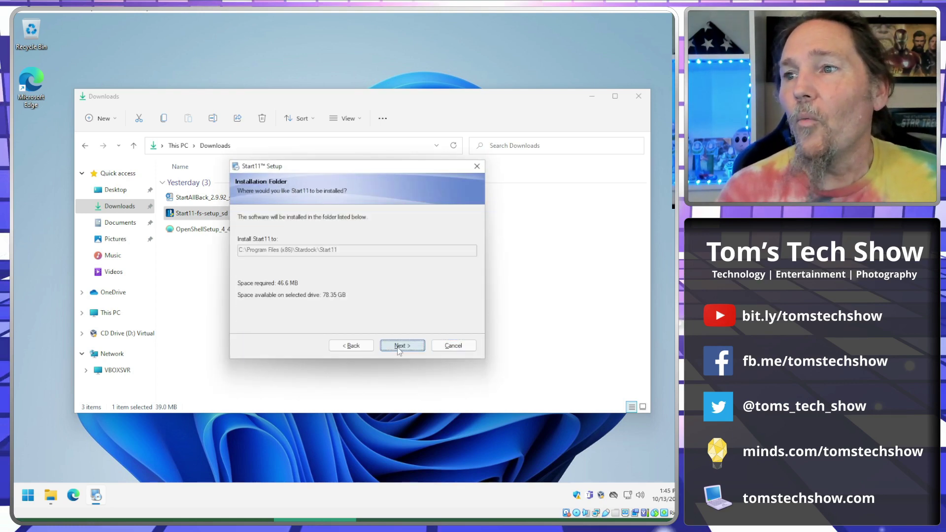
pyautogui.click(397, 346)
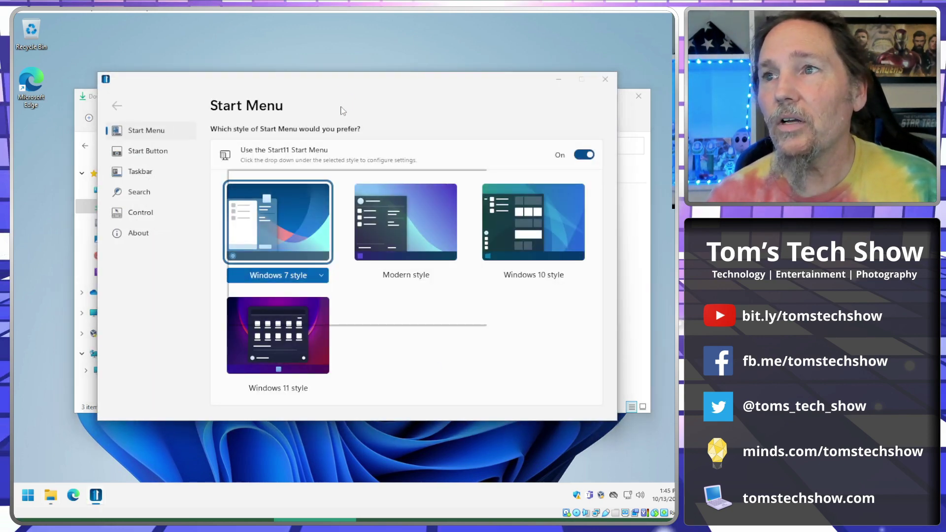
# Step: Start the 30-day Start11 trial by entering the e-mail address and finish the activation
pyautogui.click(359, 277)
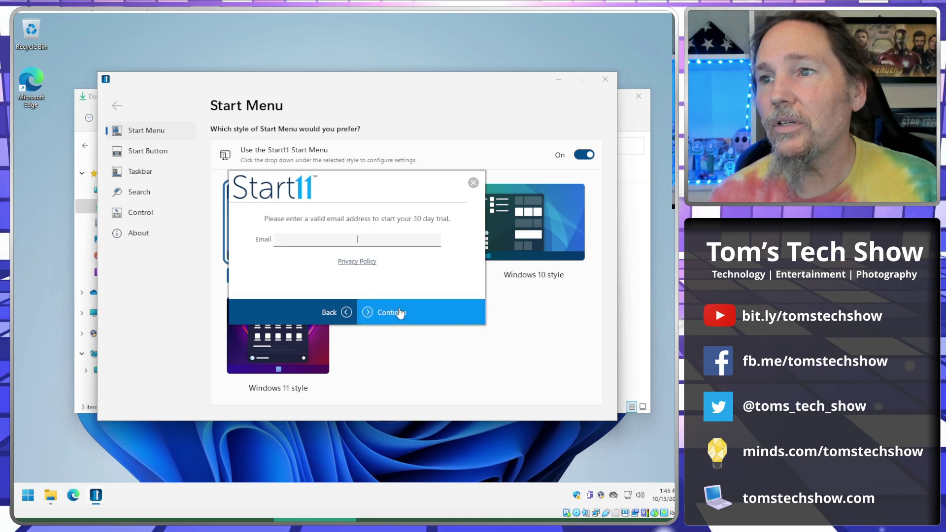
pyautogui.hotkey('ctrl', 'v')
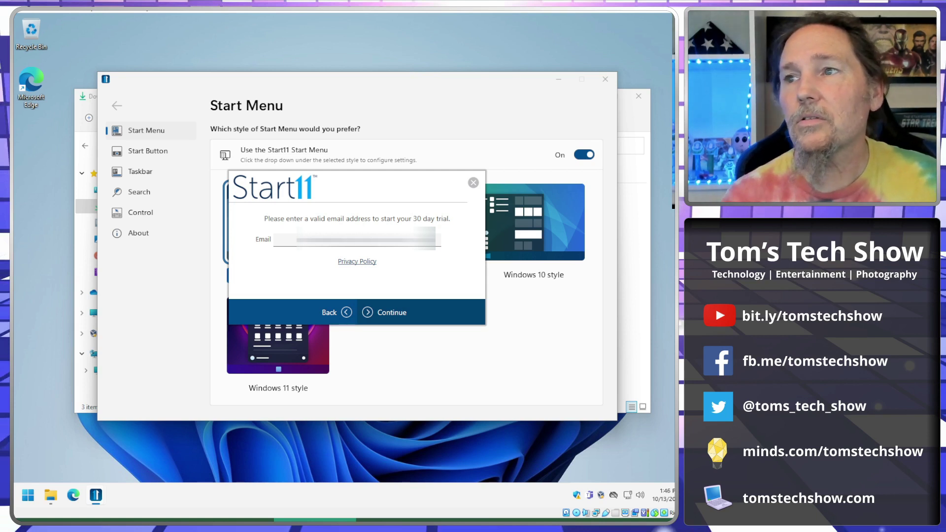
pyautogui.click(392, 313)
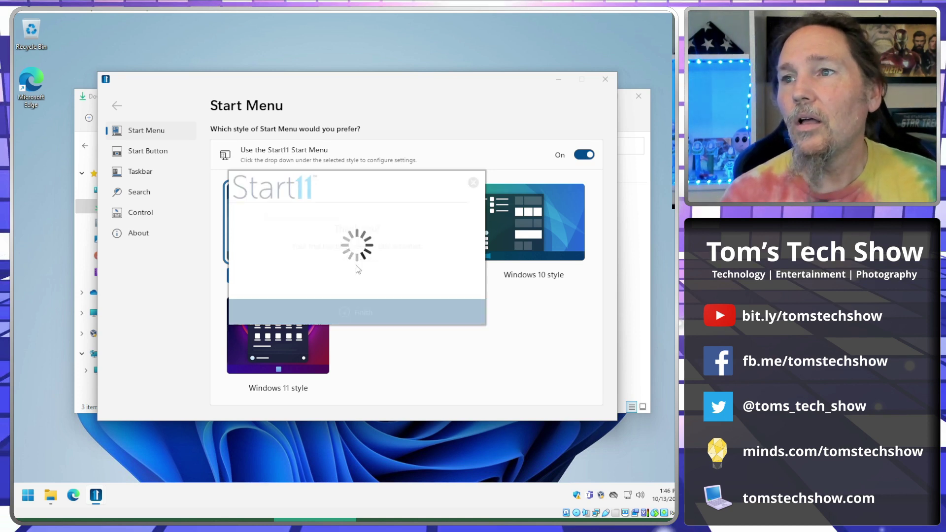
pyautogui.click(365, 313)
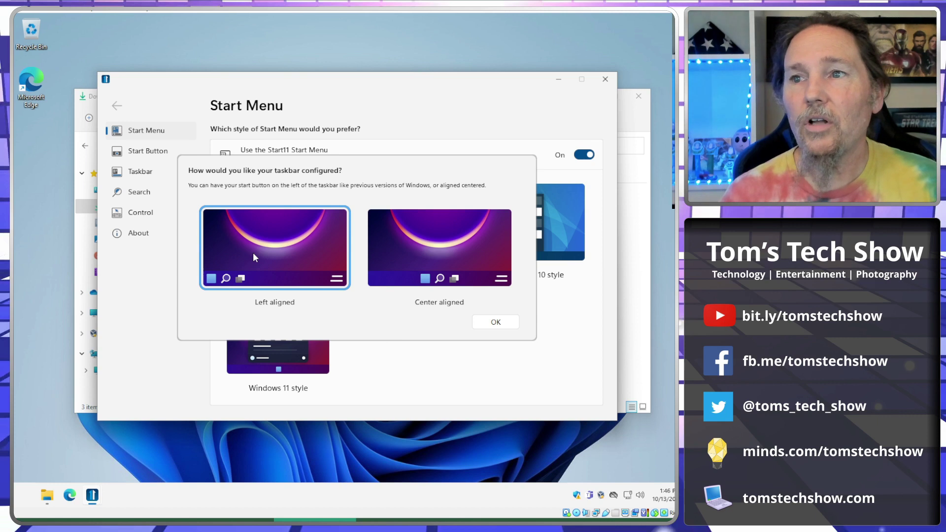
# Step: Configure the taskbar as Left aligned in the Start11 setup prompt
pyautogui.click(427, 255)
pyautogui.click(268, 255)
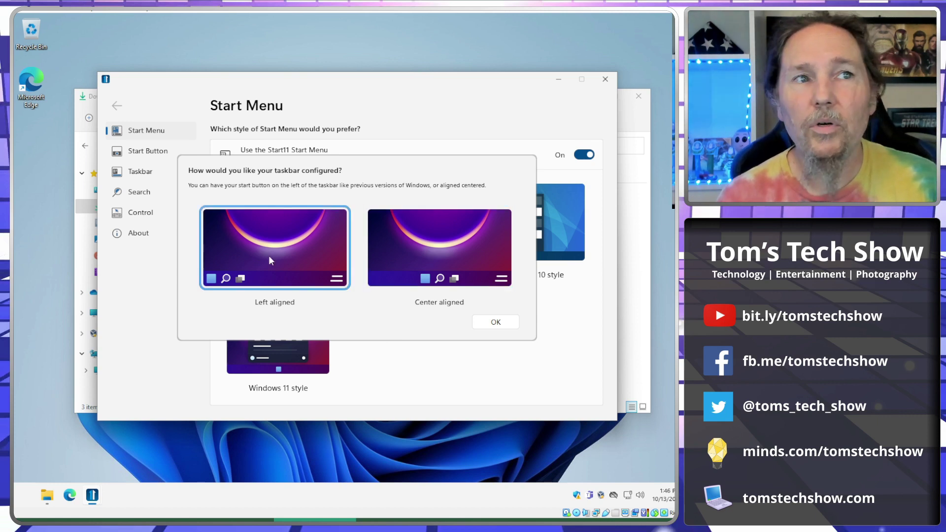
pyautogui.click(493, 322)
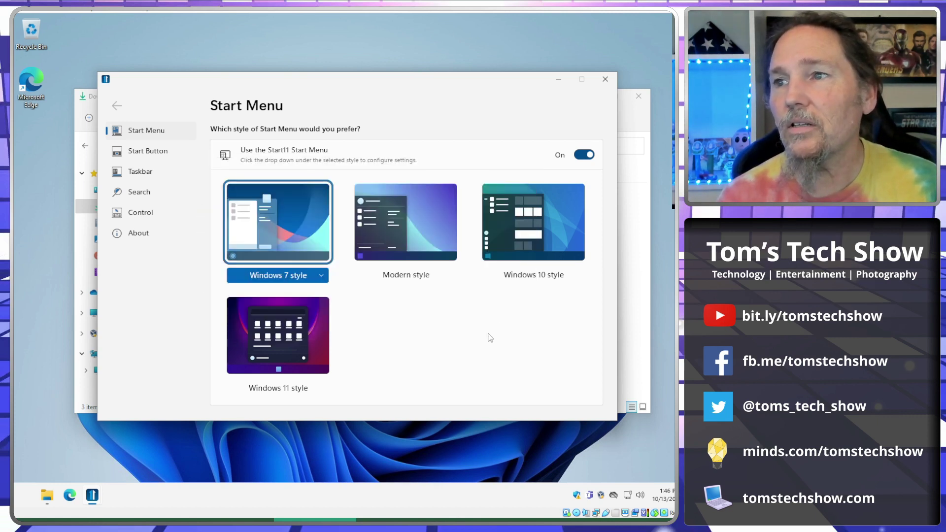
# Step: Select the Compact Windows 7 style for the Start11 Start menu and open the menu to check it
pyautogui.click(321, 278)
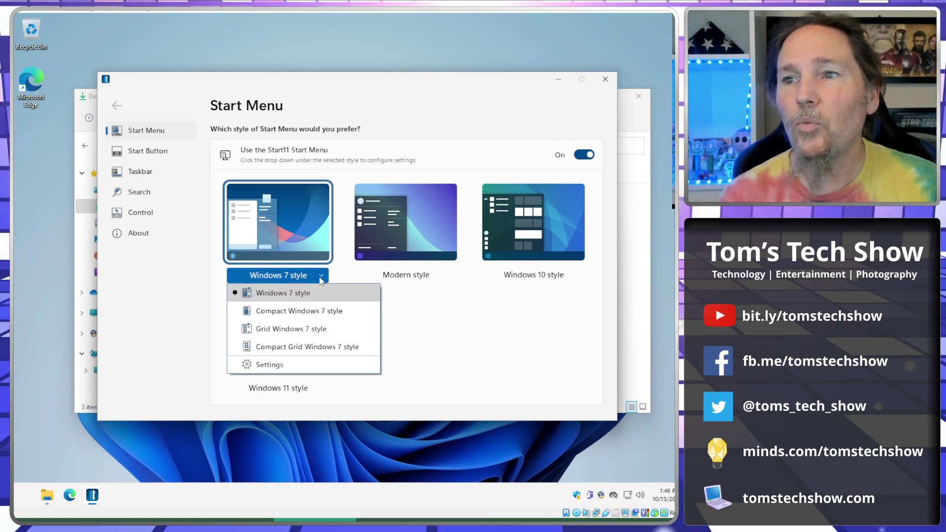
pyautogui.click(298, 310)
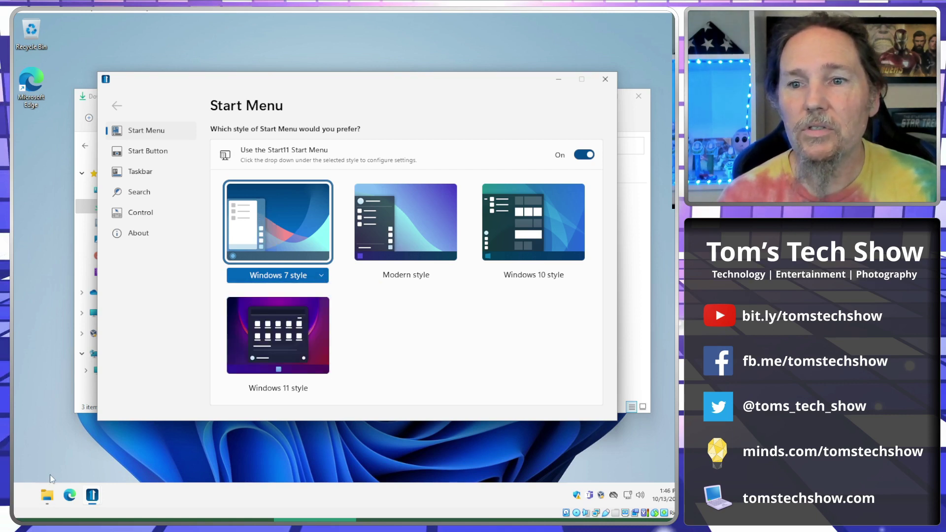
pyautogui.click(19, 498)
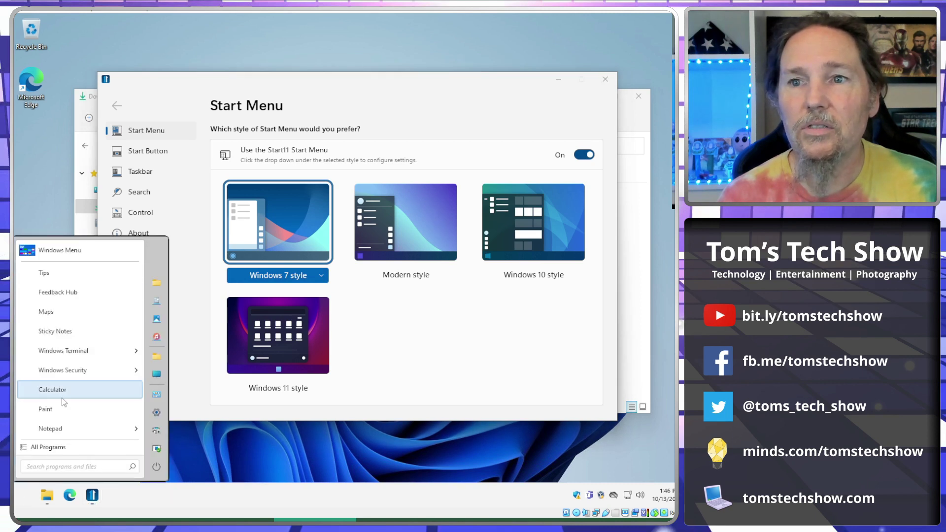
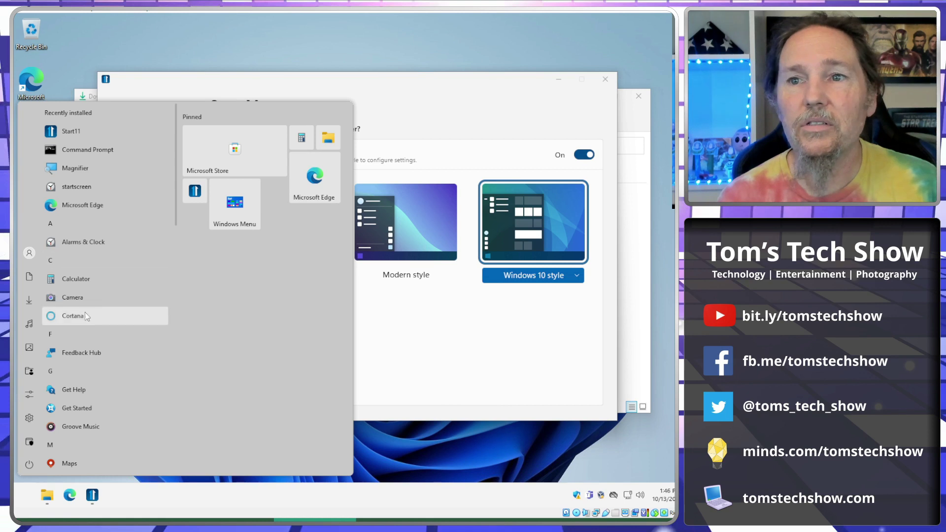
# Step: Reduce the height of the Windows 10 style Start menu and close it
pyautogui.scroll(10, 94, 321)
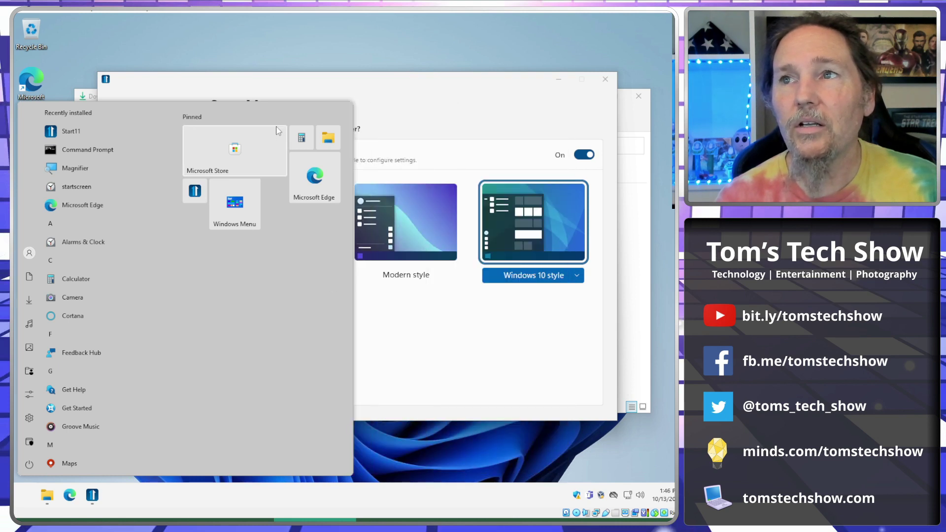
pyautogui.moveTo(193, 102); pyautogui.dragTo(192, 216)
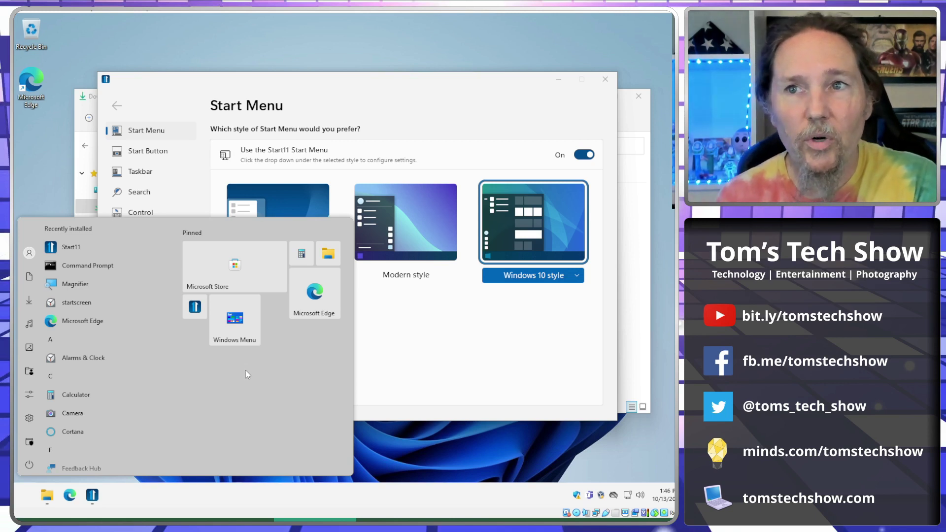
pyautogui.click(448, 371)
pyautogui.click(46, 496)
pyautogui.click(420, 371)
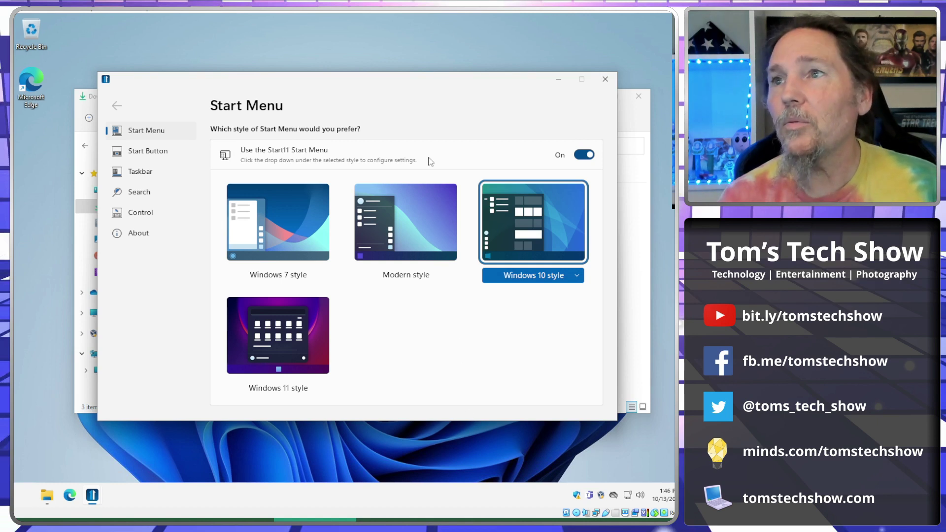
# Step: Set the custom Start button image to Biohazard
pyautogui.click(146, 153)
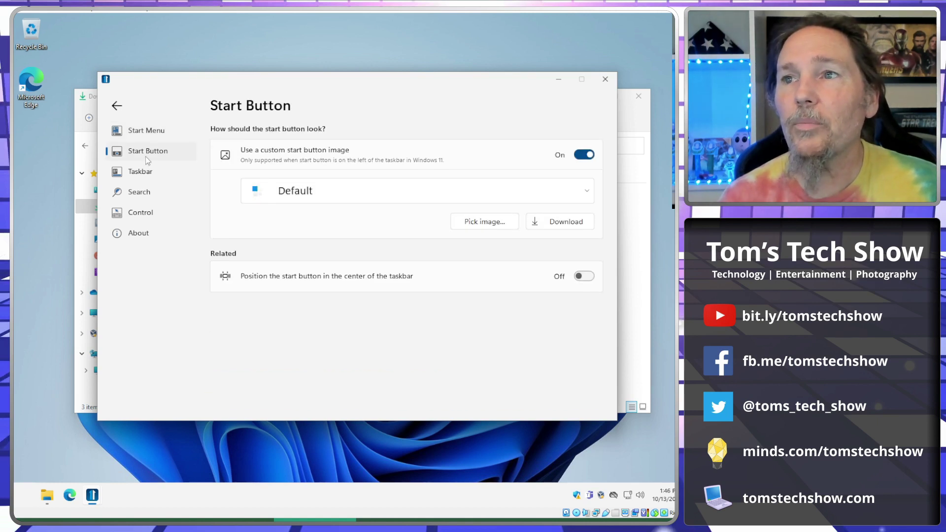
pyautogui.click(289, 198)
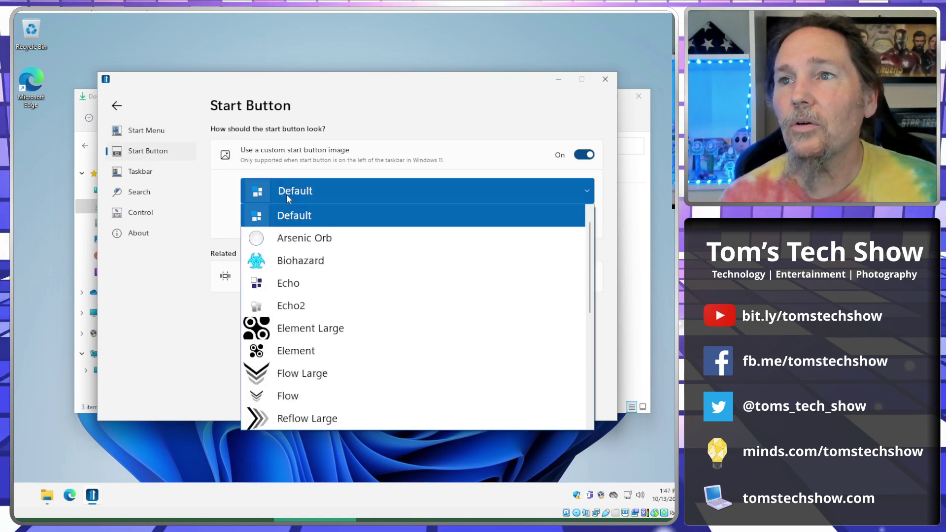
pyautogui.click(308, 263)
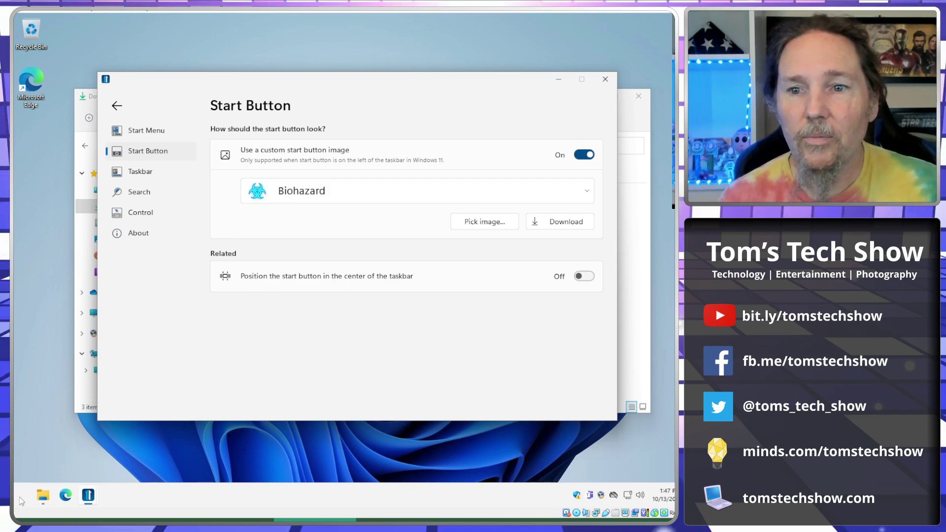
# Step: Try the Echo Start button image and turn positioning in the center of the taskbar on and off again
pyautogui.click(357, 192)
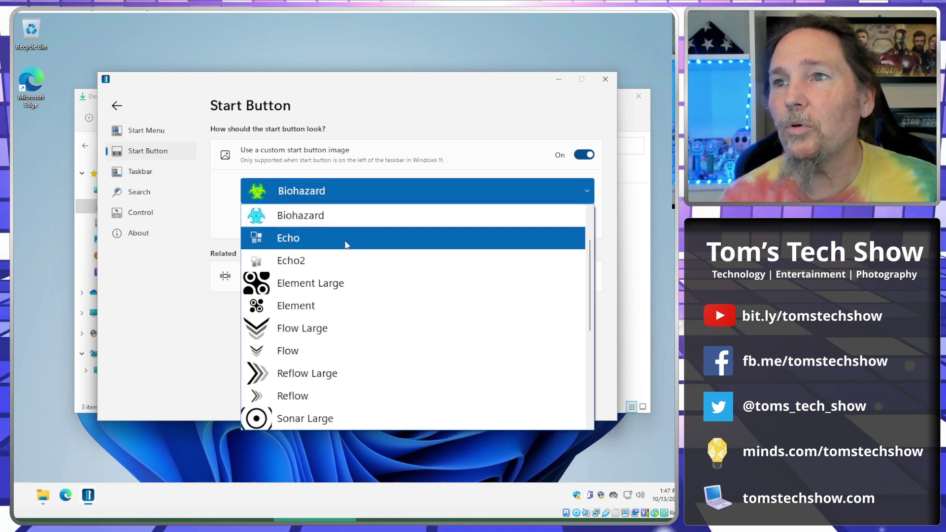
pyautogui.click(347, 238)
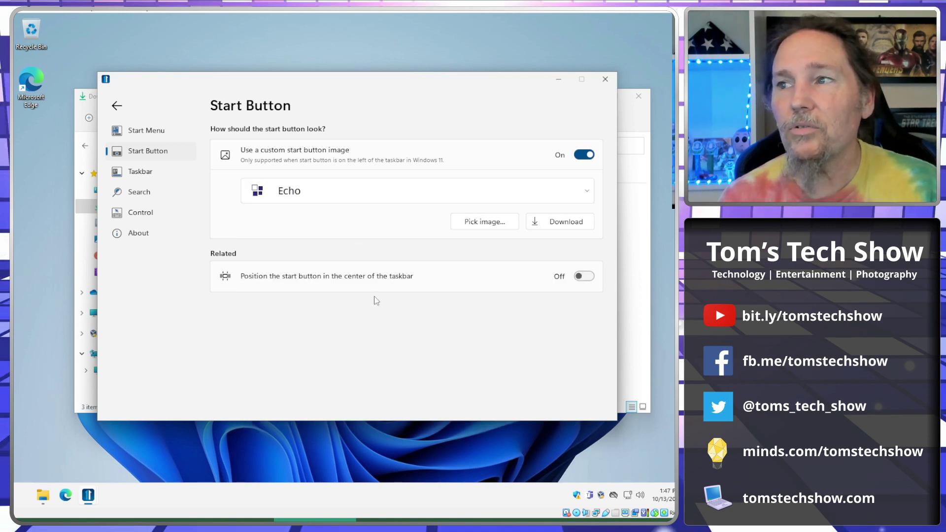
pyautogui.click(584, 277)
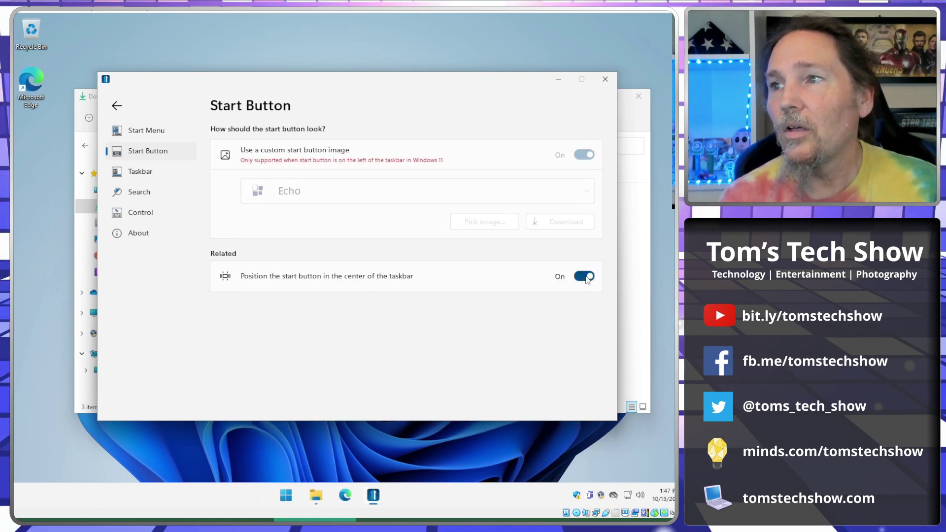
pyautogui.click(584, 276)
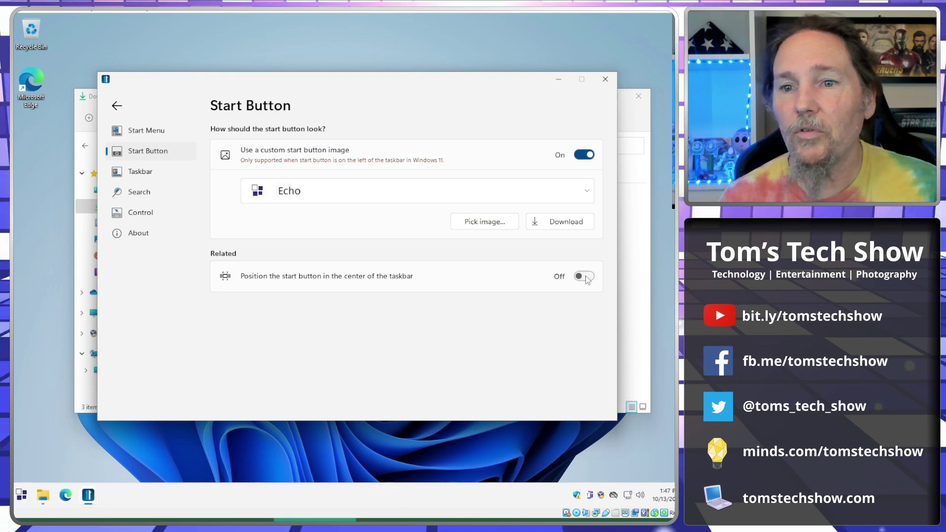
# Step: Try the Echo2 Start button image and return the image to Biohazard
pyautogui.click(290, 194)
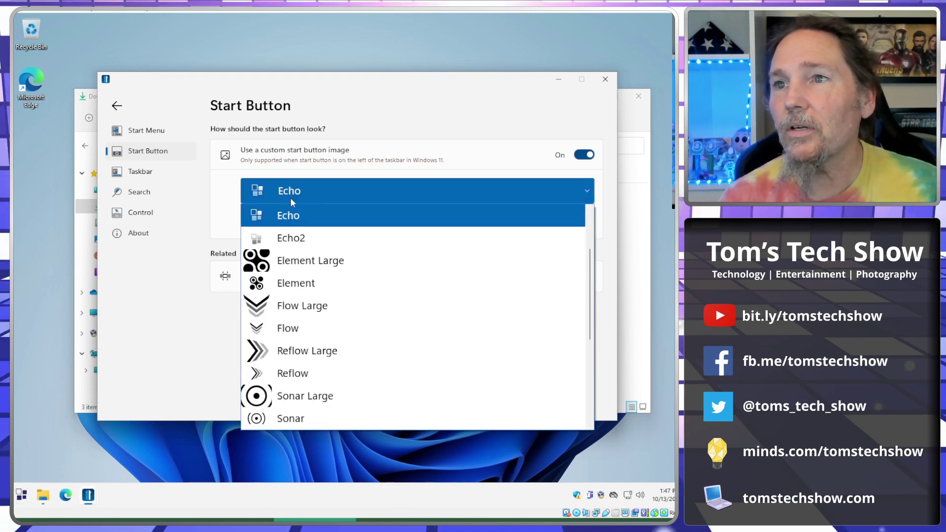
pyautogui.click(294, 243)
pyautogui.click(310, 187)
pyautogui.scroll(3, 305, 291)
pyautogui.click(305, 293)
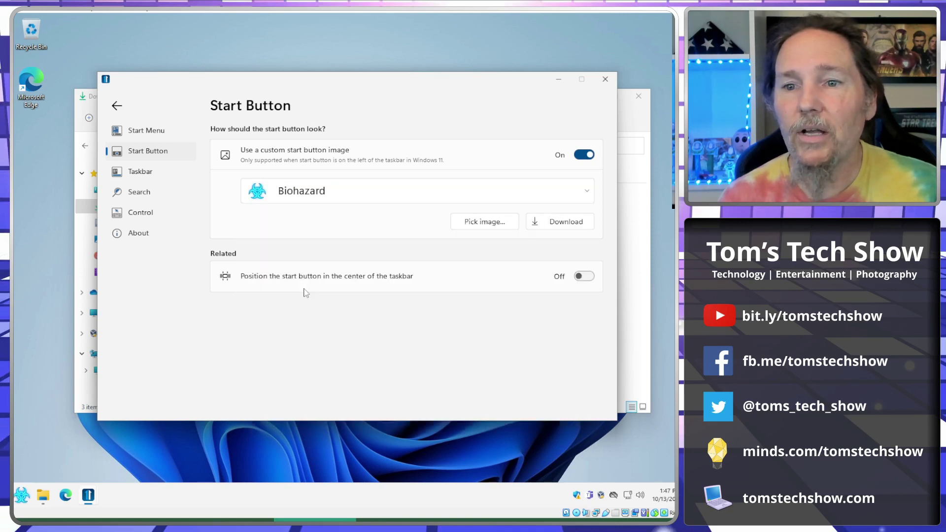
# Step: Review the Start11 taskbar options and turn centering of the start button on and off again
pyautogui.click(142, 173)
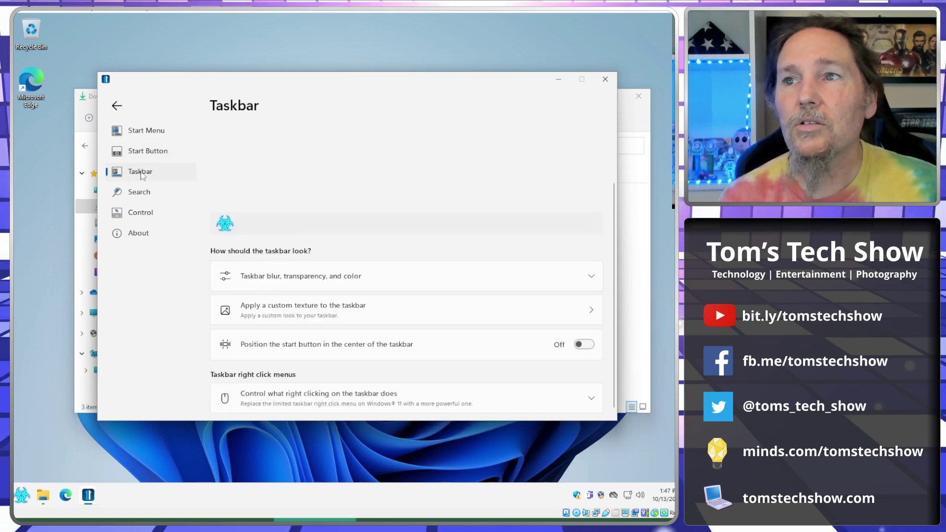
pyautogui.scroll(-2, 409, 278)
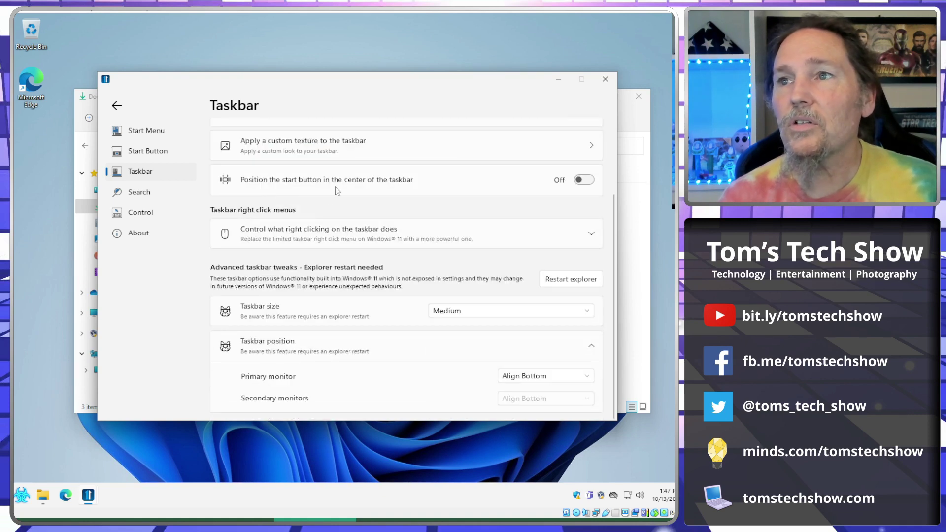
pyautogui.click(586, 181)
pyautogui.click(587, 181)
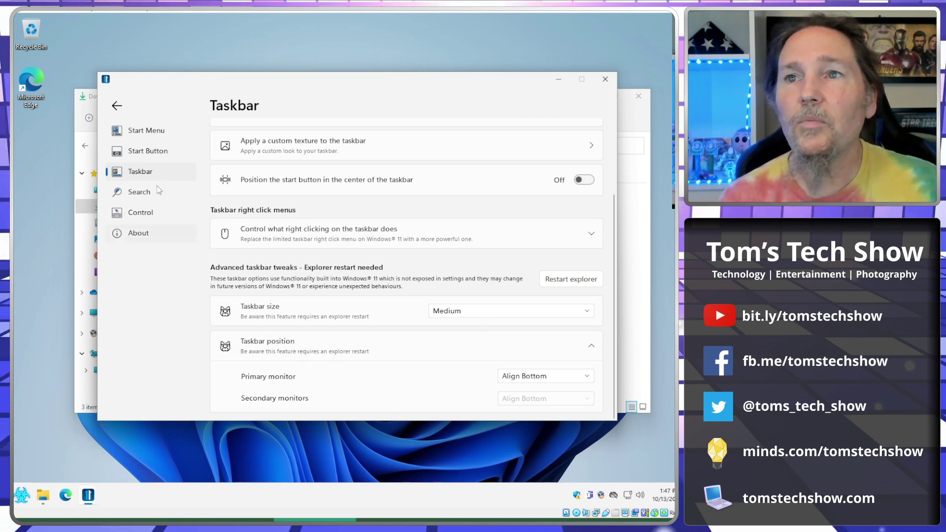
# Step: Select the Grid Windows 7 style for the Start menu and open the menu to check it
pyautogui.click(157, 152)
pyautogui.click(161, 134)
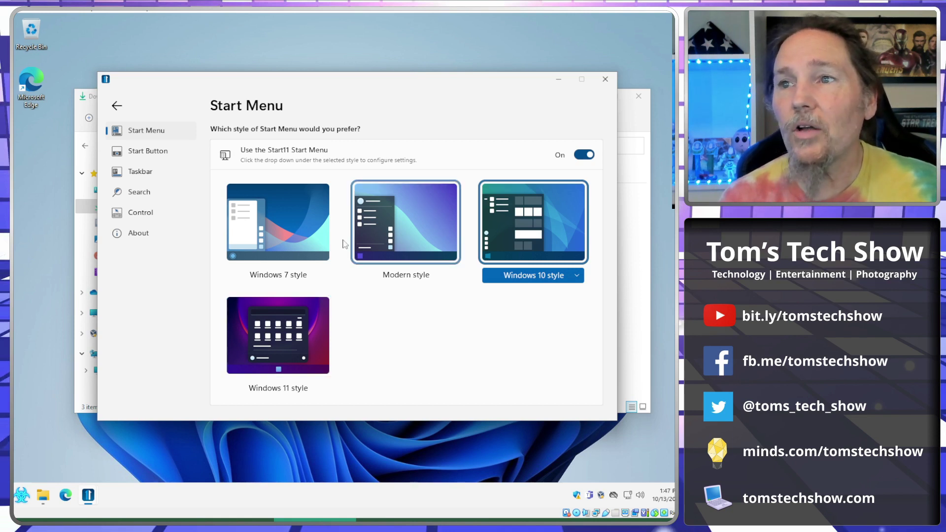
pyautogui.click(268, 242)
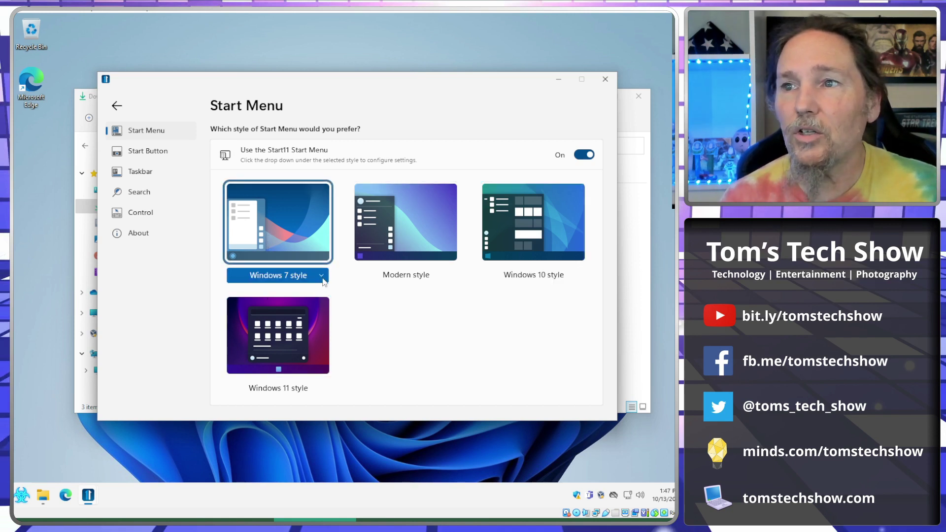
pyautogui.click(316, 275)
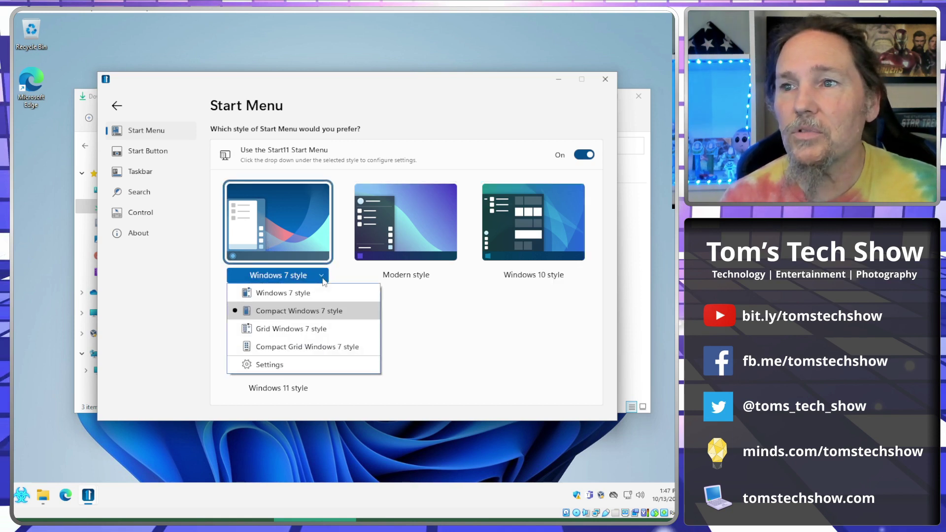
pyautogui.click(294, 330)
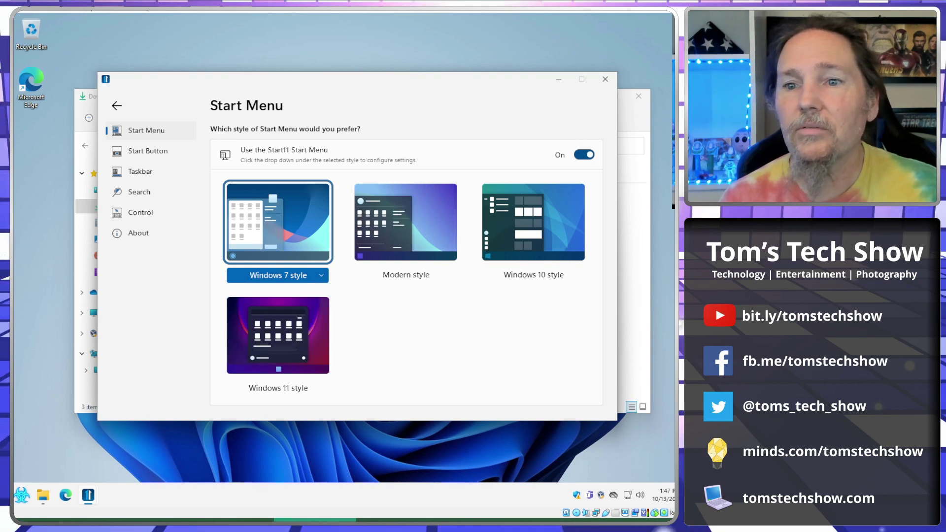
pyautogui.click(22, 498)
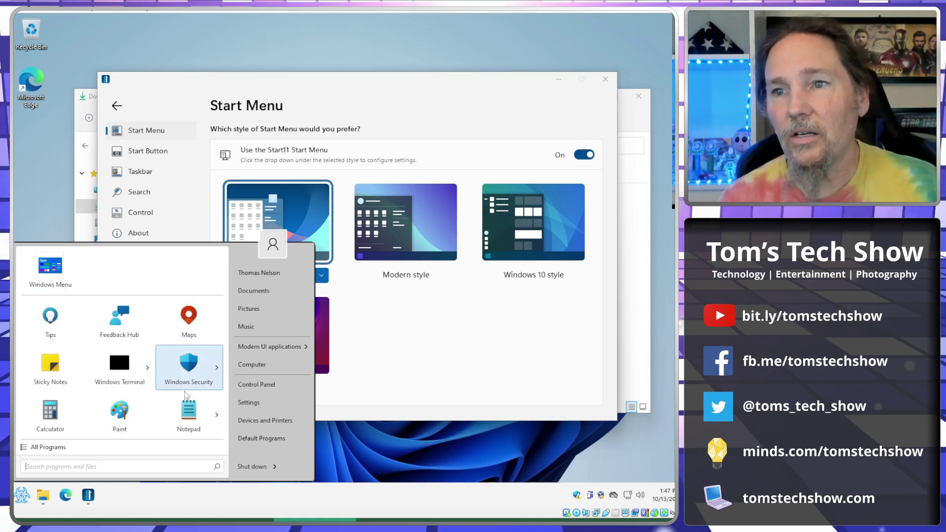
pyautogui.click(216, 367)
pyautogui.click(402, 335)
# Step: Change the Start menu to the Compact Grid Windows 7 style and open it to view the layout
pyautogui.click(317, 276)
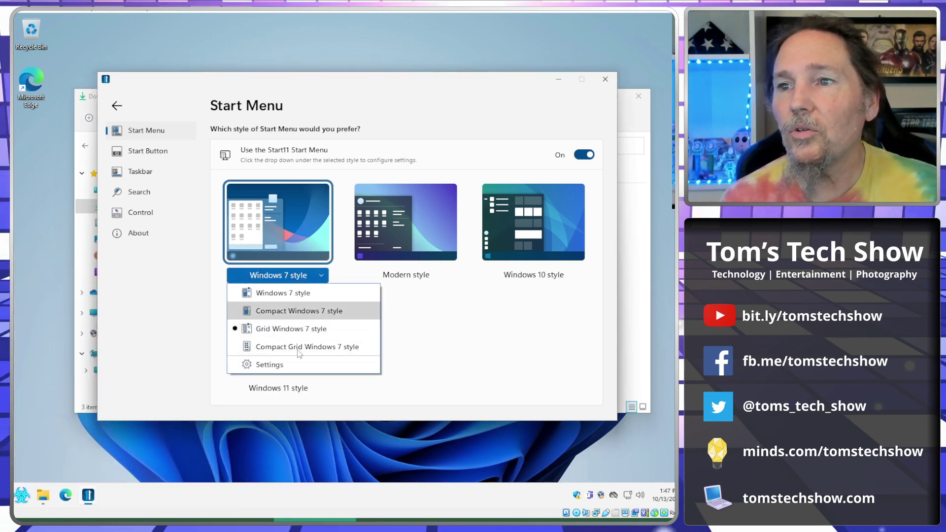
pyautogui.click(297, 346)
pyautogui.click(23, 497)
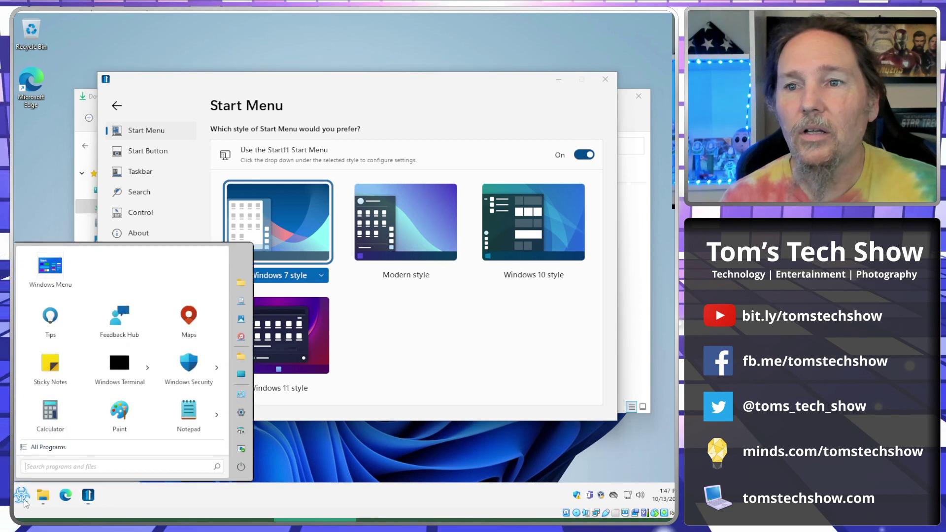
pyautogui.click(363, 331)
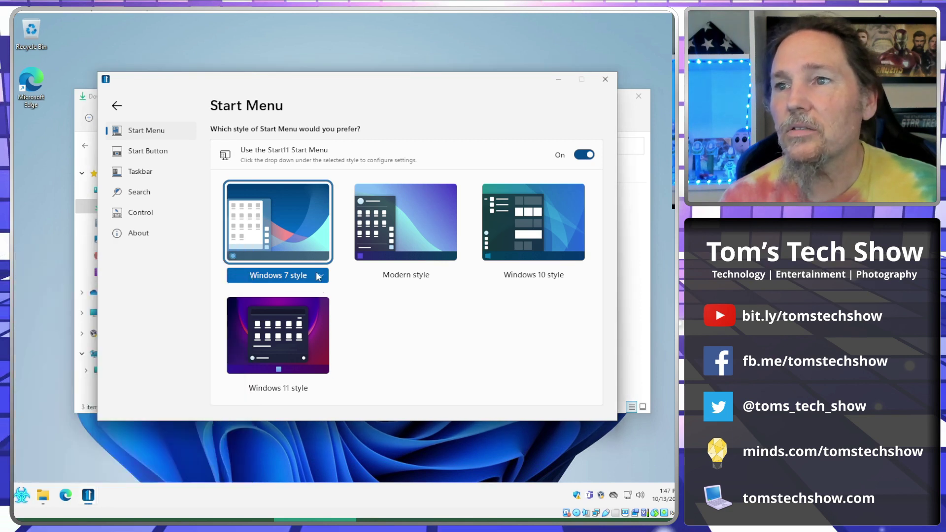
# Step: Switch the Windows 7 variant to the regular Windows 7 style and select Modern style for the Start menu
pyautogui.click(318, 275)
pyautogui.click(294, 294)
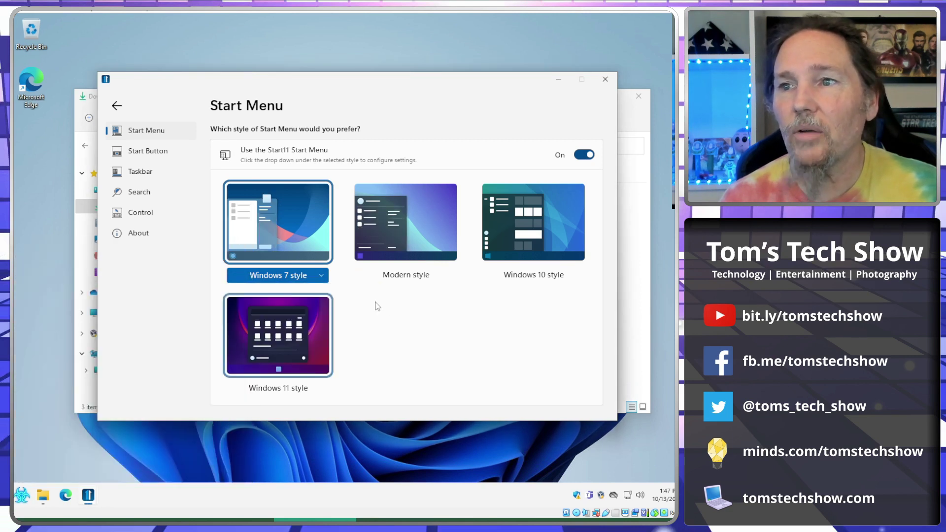
pyautogui.click(417, 276)
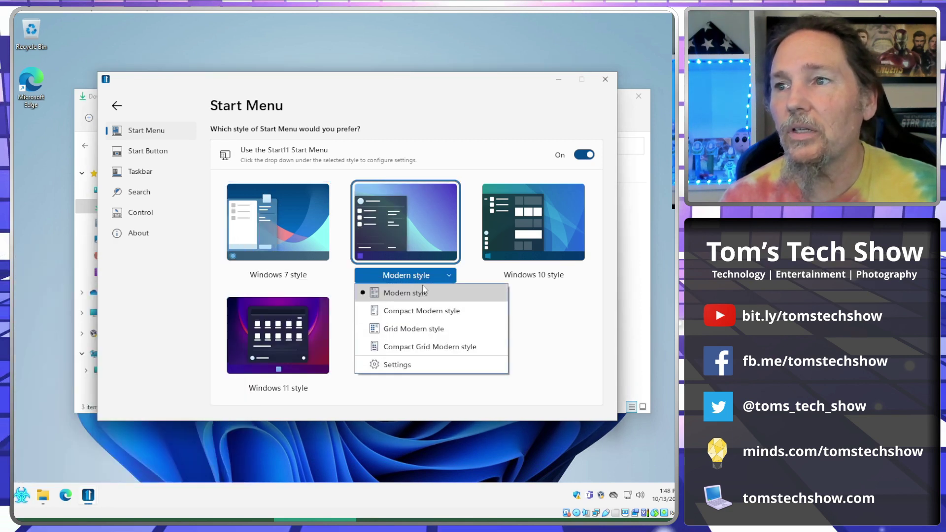
pyautogui.click(560, 356)
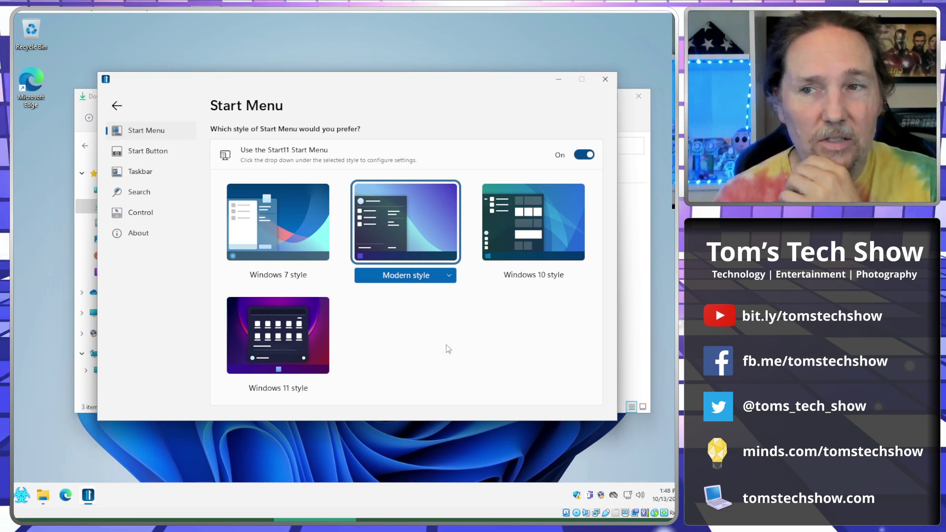
# Step: Close the Start11 configuration, dismissing the product key prompt
pyautogui.click(605, 79)
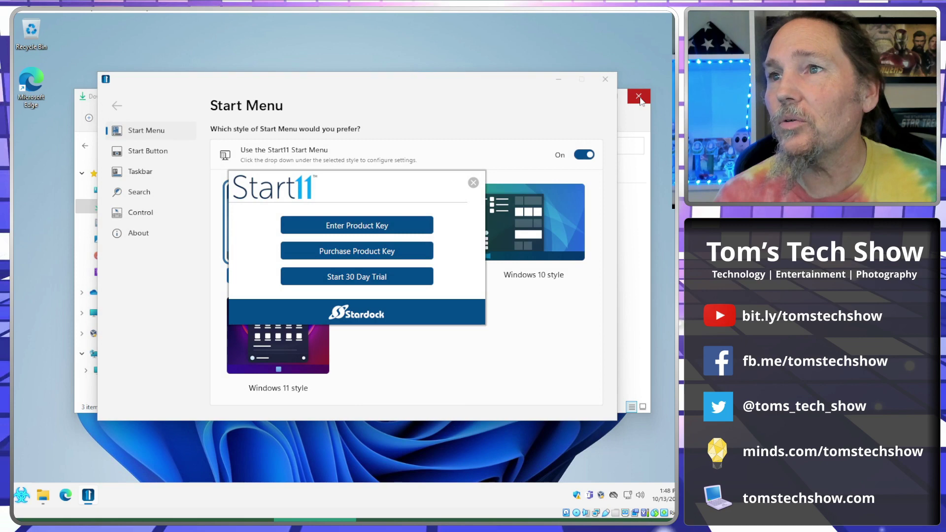
pyautogui.click(473, 182)
pyautogui.click(610, 79)
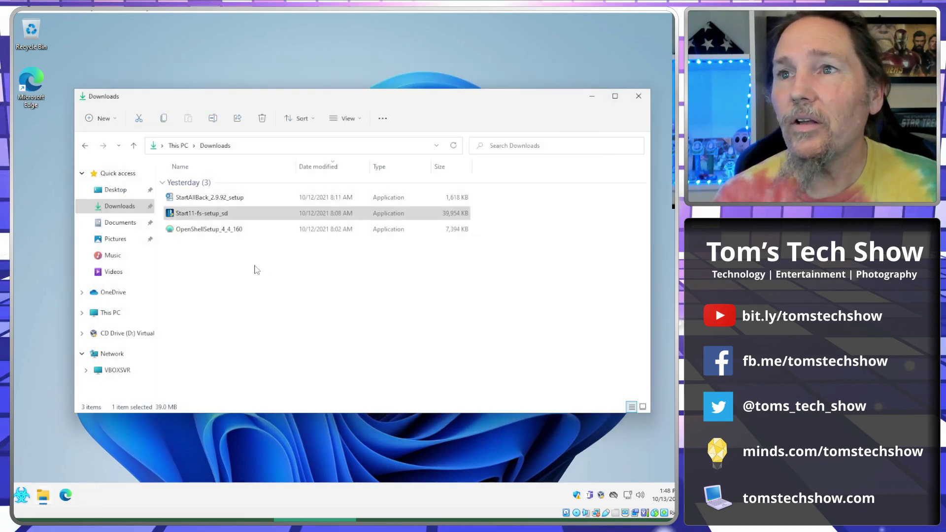
# Step: Launch Calculator from the Modern style Start menu and minimize it
pyautogui.click(23, 496)
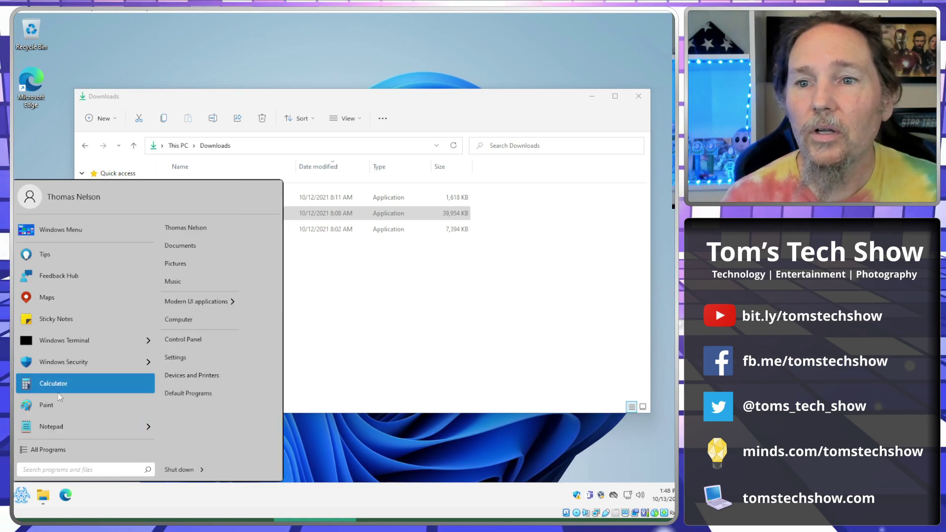
pyautogui.click(63, 392)
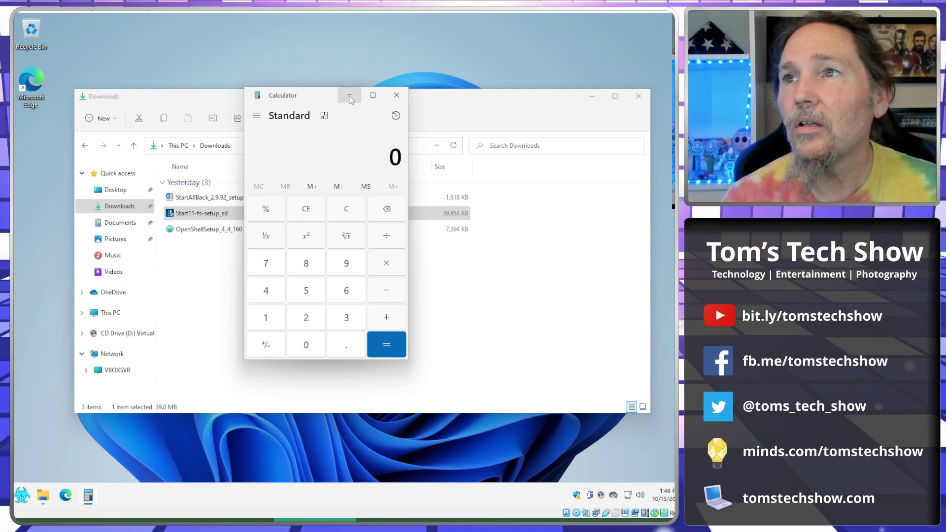
pyautogui.click(349, 97)
# Step: Launch Notepad twice from the Start menu, minimizing each window
pyautogui.click(21, 496)
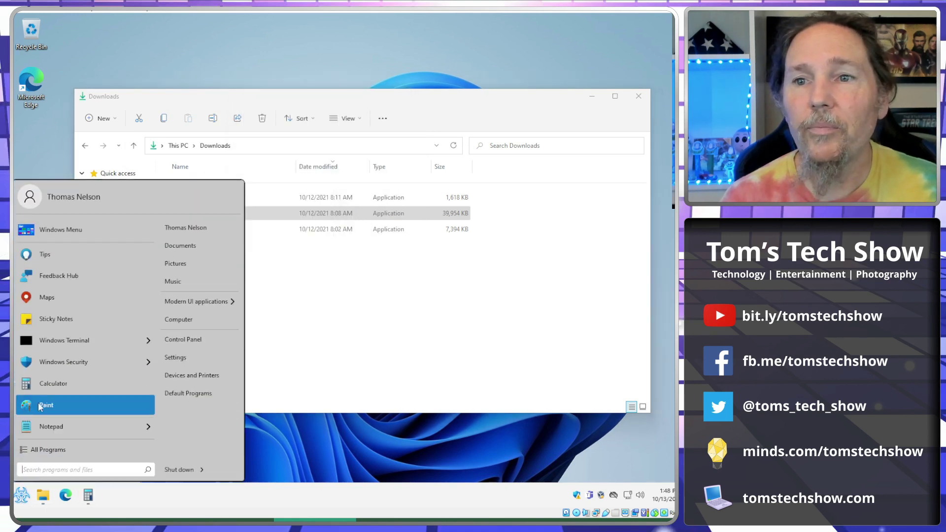
pyautogui.click(41, 427)
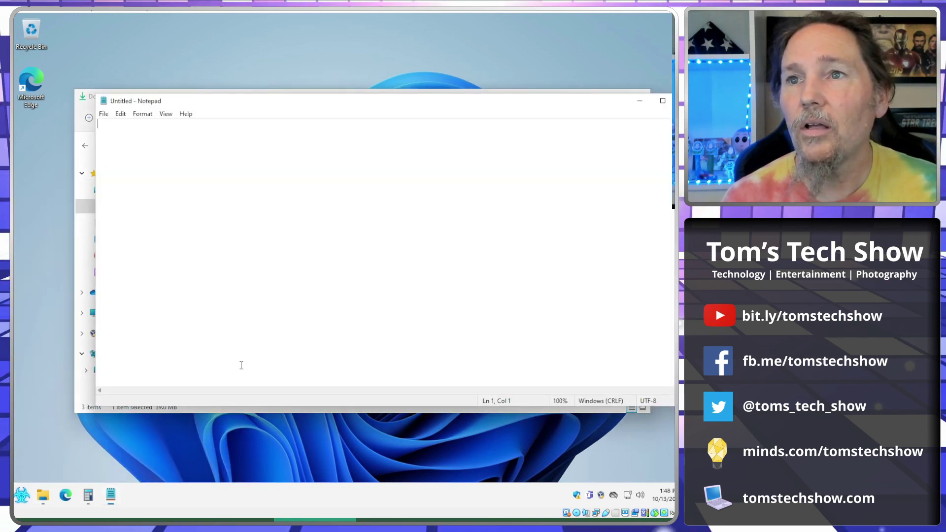
pyautogui.click(640, 101)
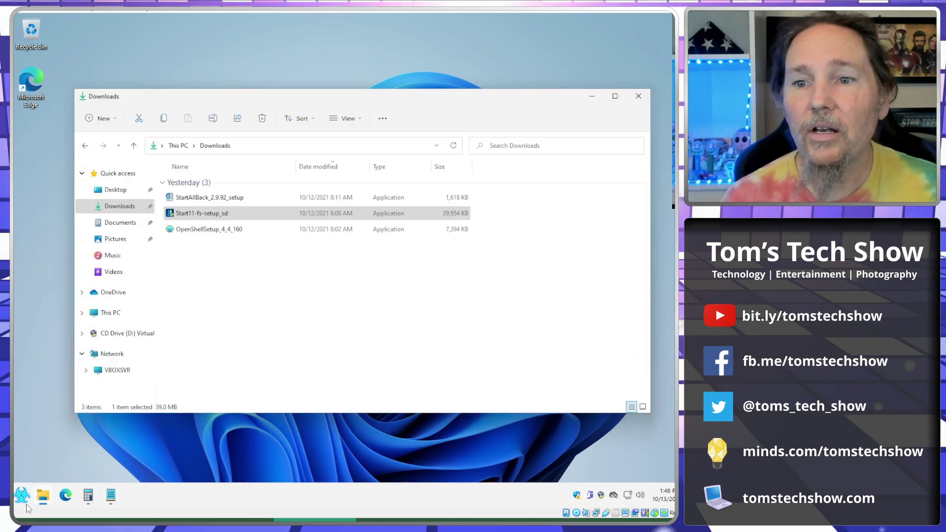
pyautogui.click(22, 496)
pyautogui.click(47, 421)
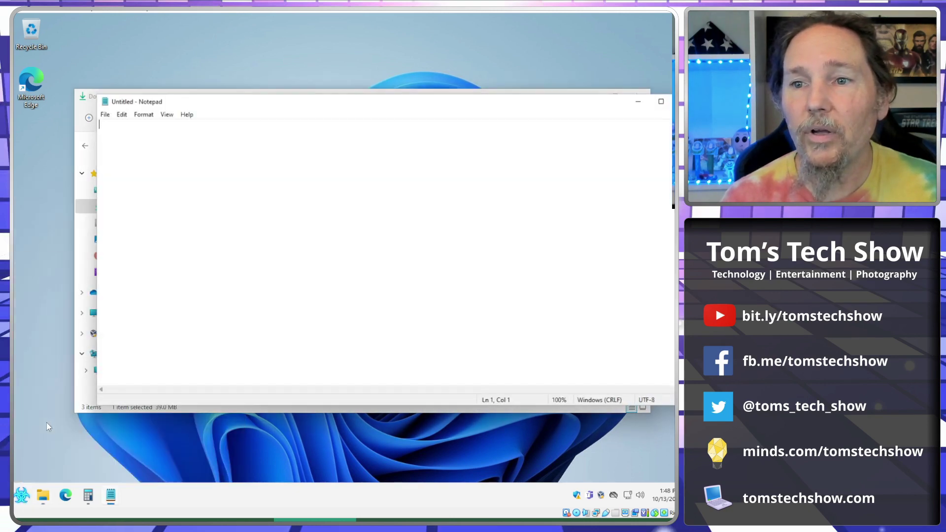
pyautogui.click(642, 102)
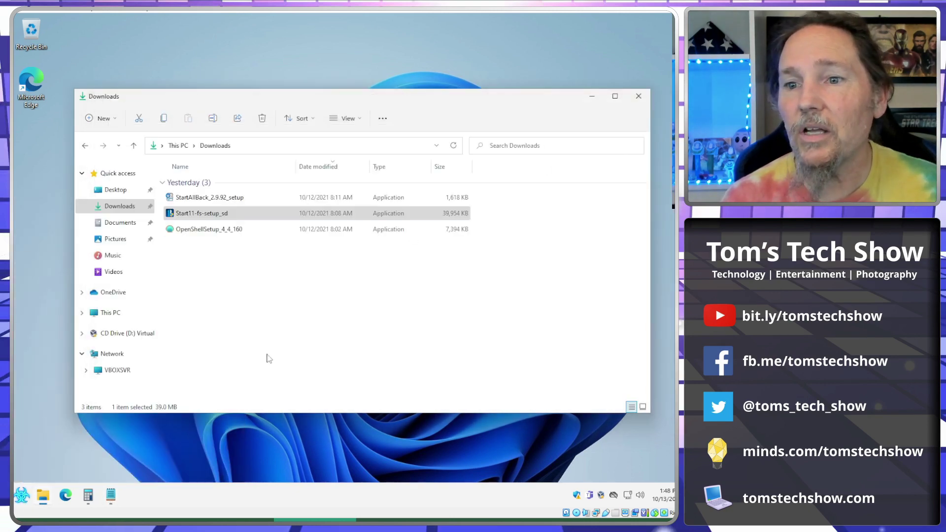
pyautogui.moveTo(111, 495)
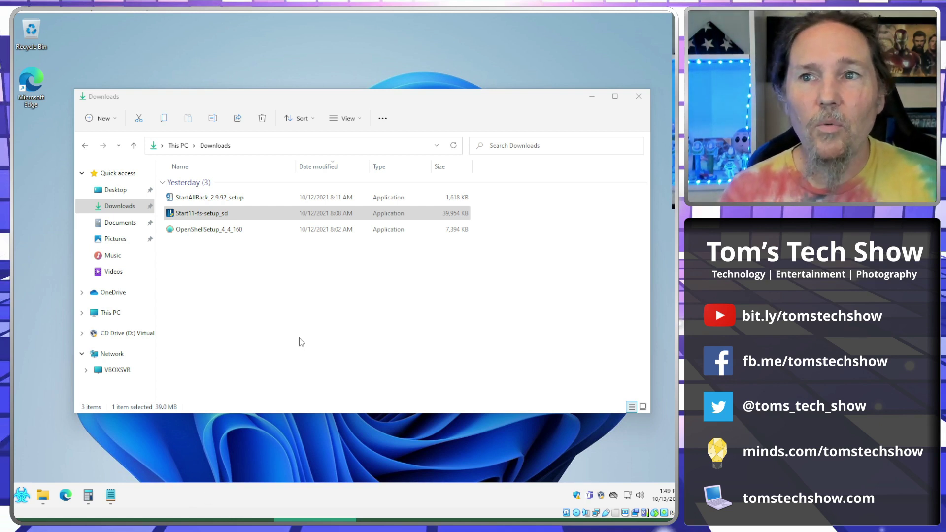
# Step: Open the Apps & features list in Windows Settings
pyautogui.press('super')
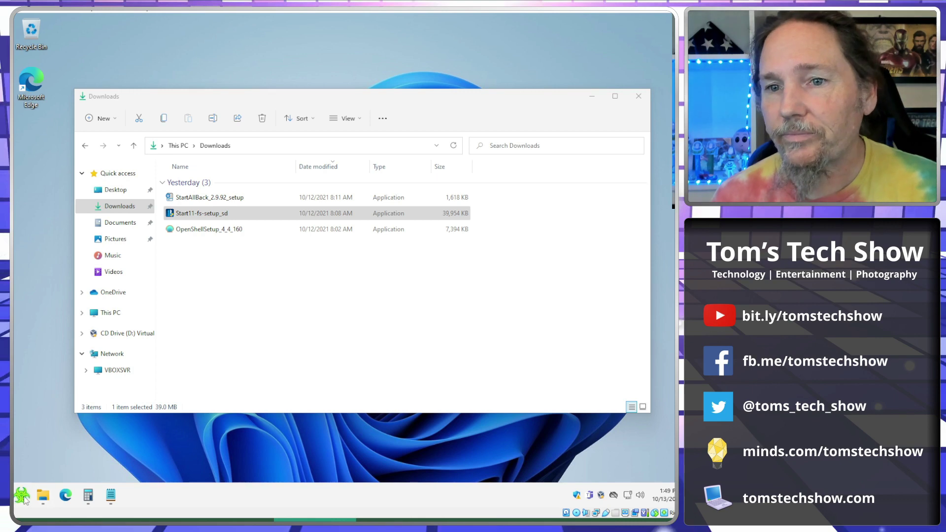
pyautogui.click(185, 361)
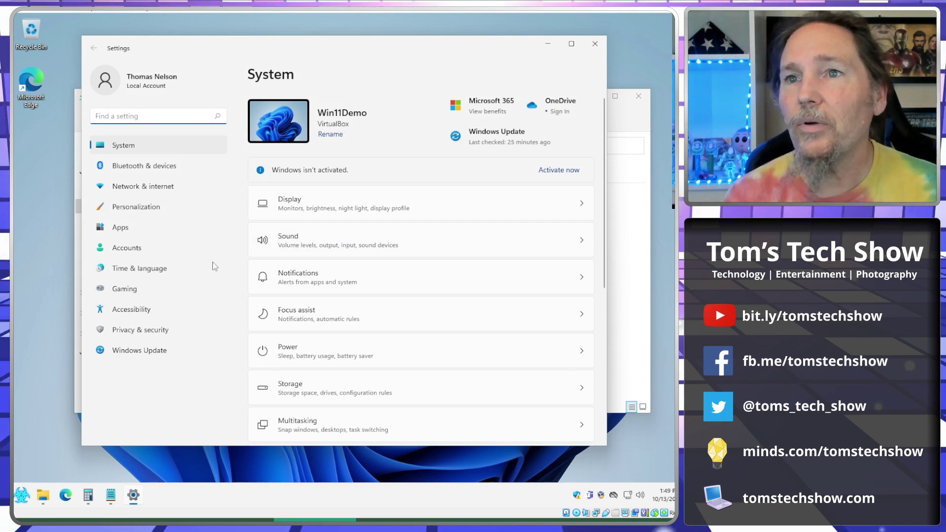
pyautogui.click(120, 227)
pyautogui.moveTo(378, 45)
pyautogui.mouseDown()
pyautogui.moveTo(368, 182)
pyautogui.moveTo(376, 250)
pyautogui.moveTo(376, 87)
pyautogui.moveTo(389, 43)
pyautogui.mouseUp()
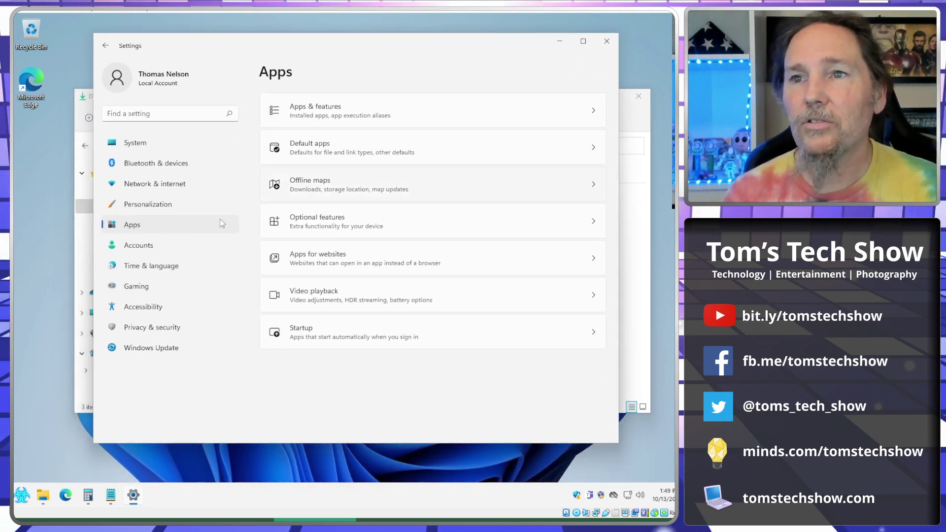
pyautogui.click(421, 118)
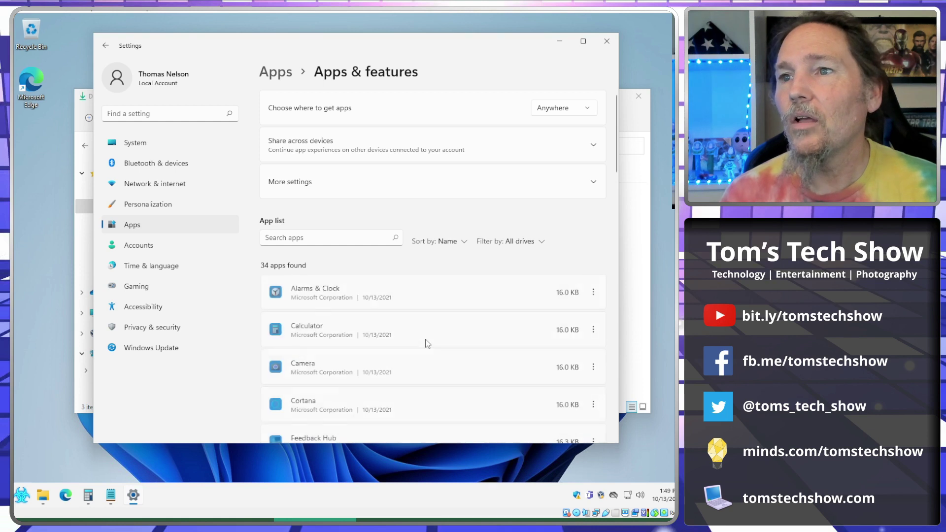
# Step: Start uninstalling Stardock Start11 from the app list and allow its uninstaller to make changes to the device
pyautogui.scroll(-3, 428, 335)
pyautogui.scroll(-10, 428, 344)
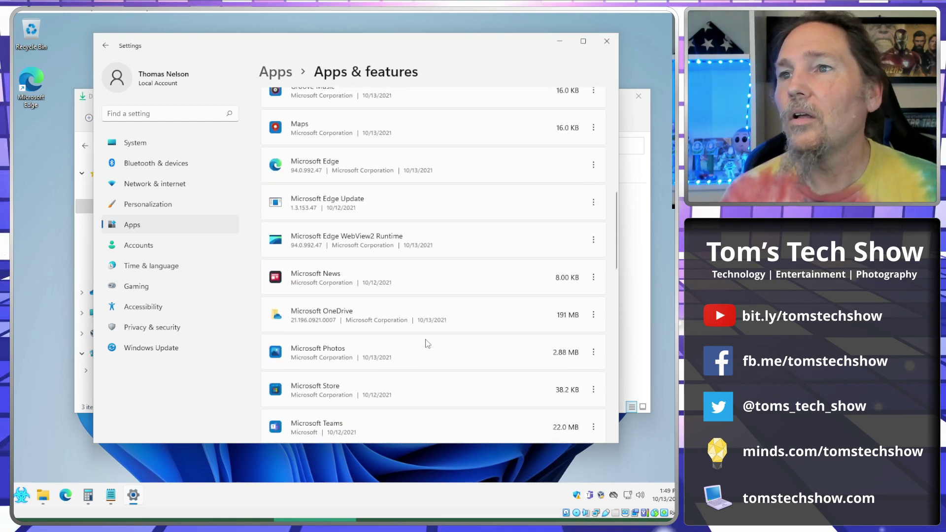
pyautogui.scroll(-7, 427, 342)
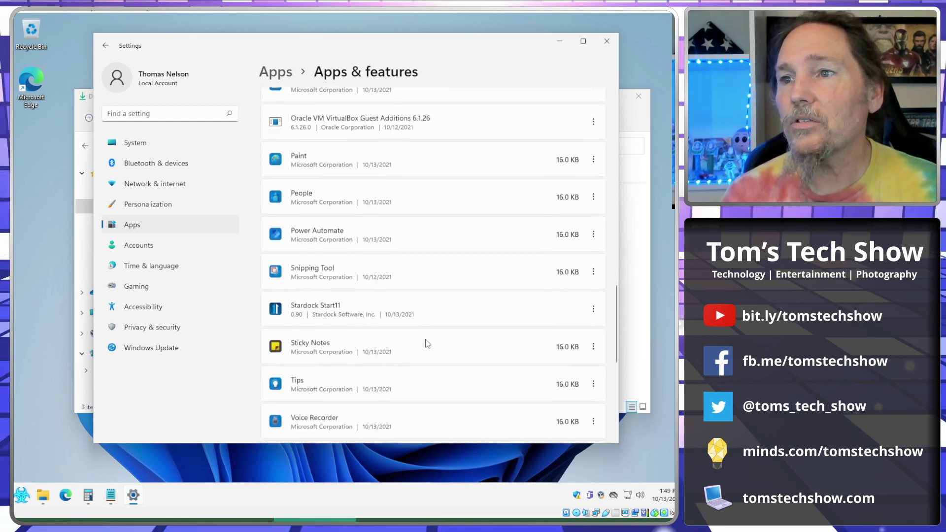
pyautogui.click(592, 248)
pyautogui.click(485, 282)
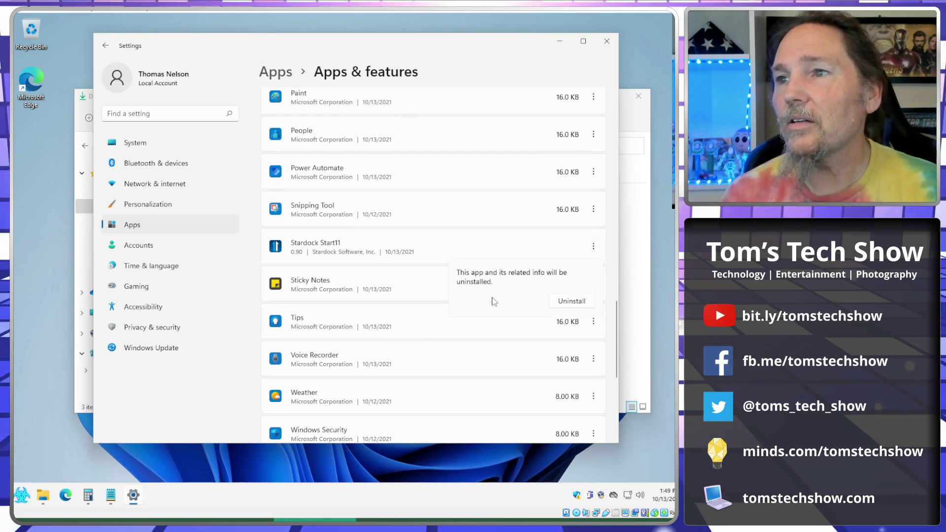
pyautogui.click(554, 301)
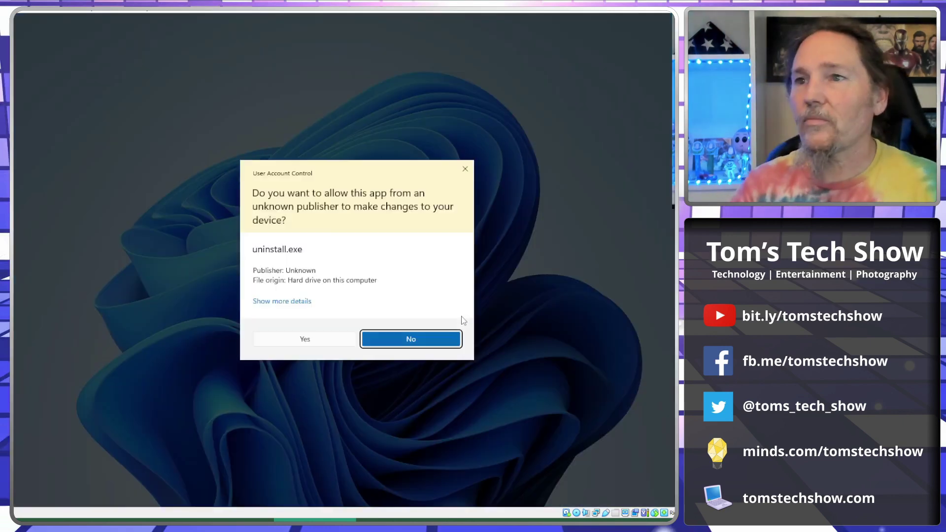
pyautogui.click(330, 341)
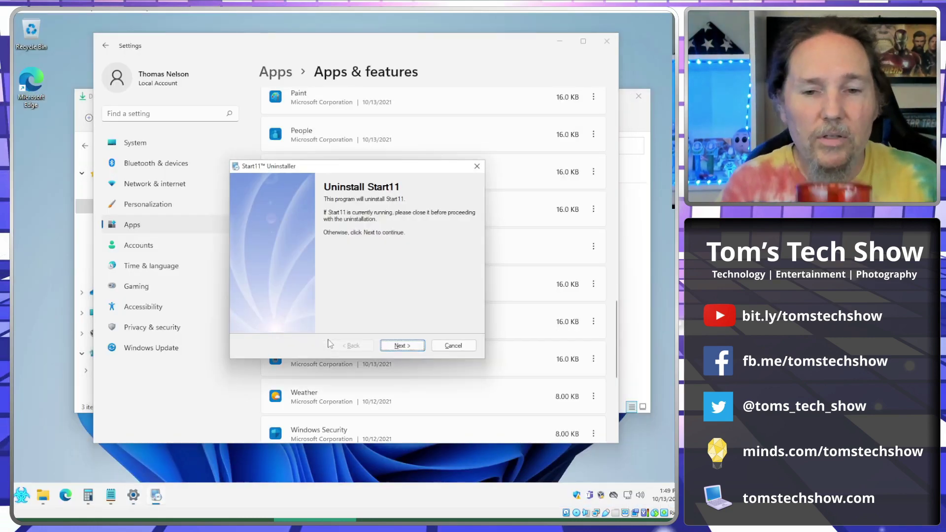
# Step: Run the Start11 uninstaller with Remove Settings enabled, retrying the deletion of the Start11_64.exe file in use
pyautogui.click(402, 347)
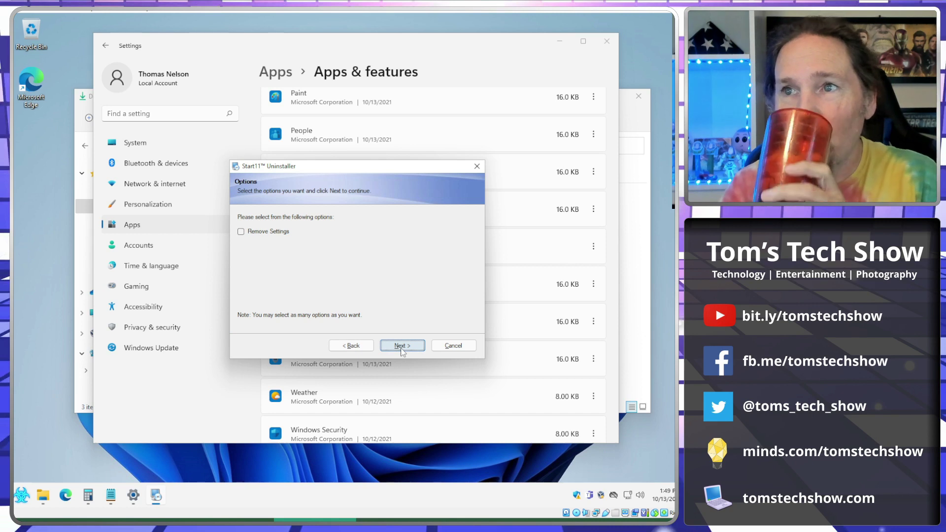
pyautogui.click(280, 232)
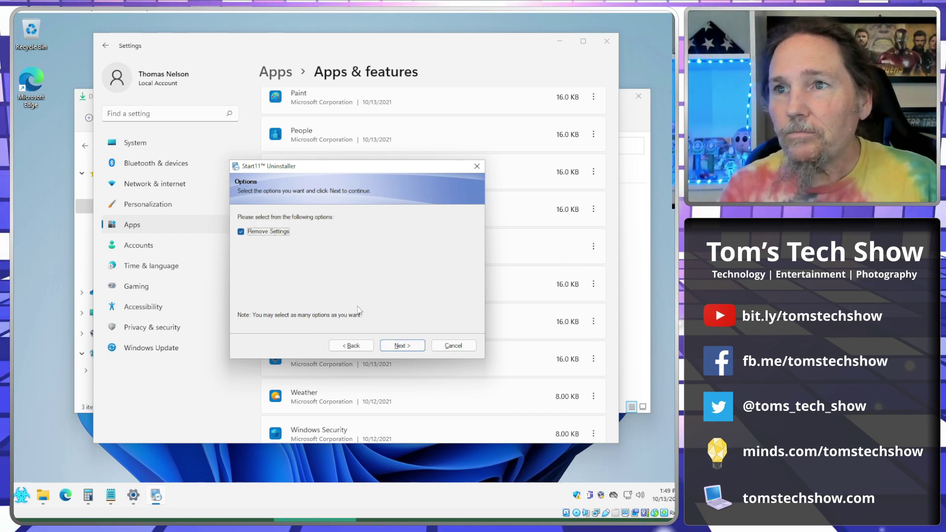
pyautogui.click(402, 346)
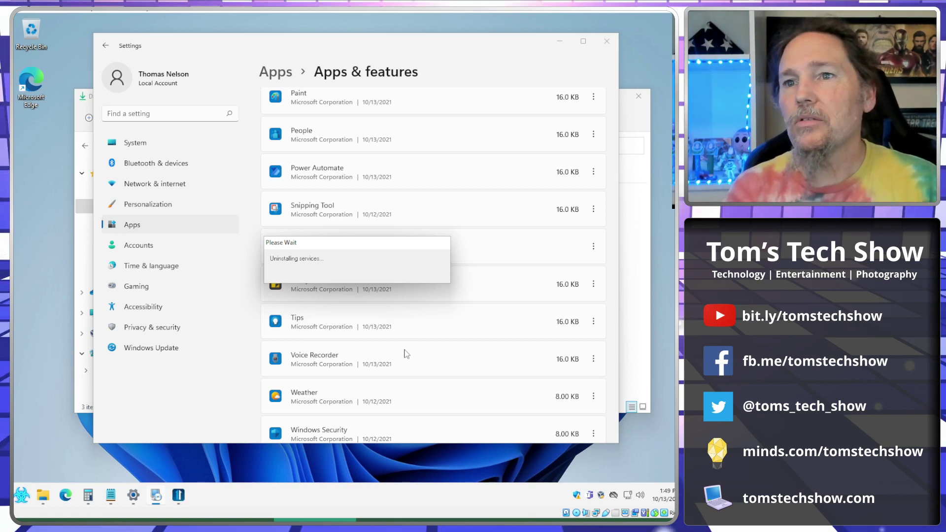
pyautogui.click(631, 274)
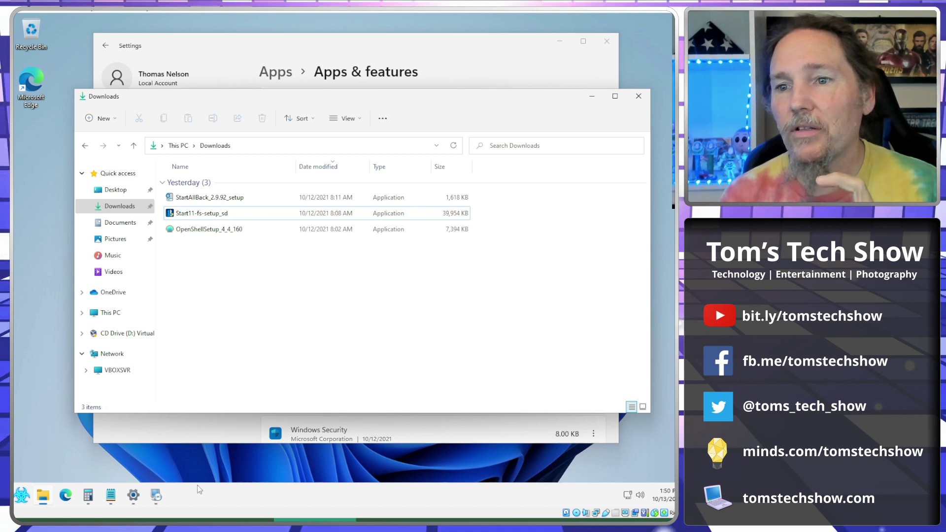
pyautogui.click(156, 495)
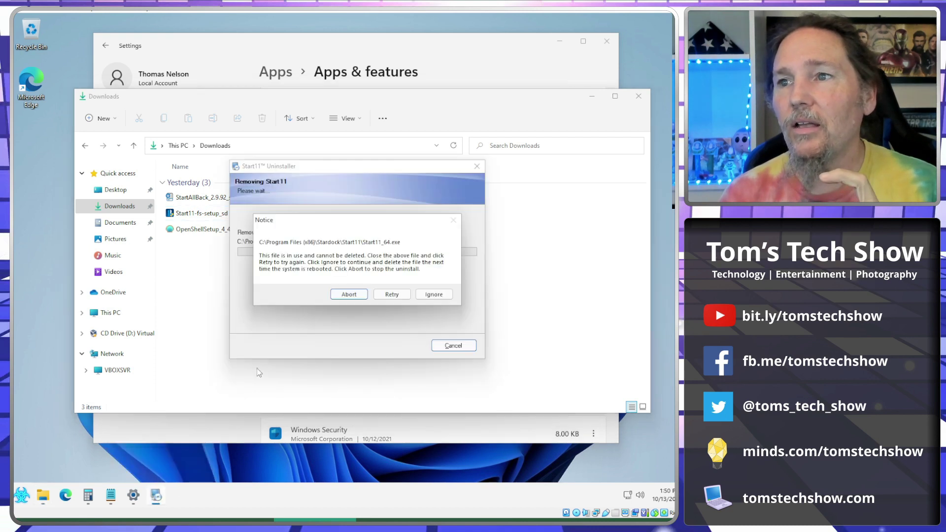
pyautogui.click(391, 294)
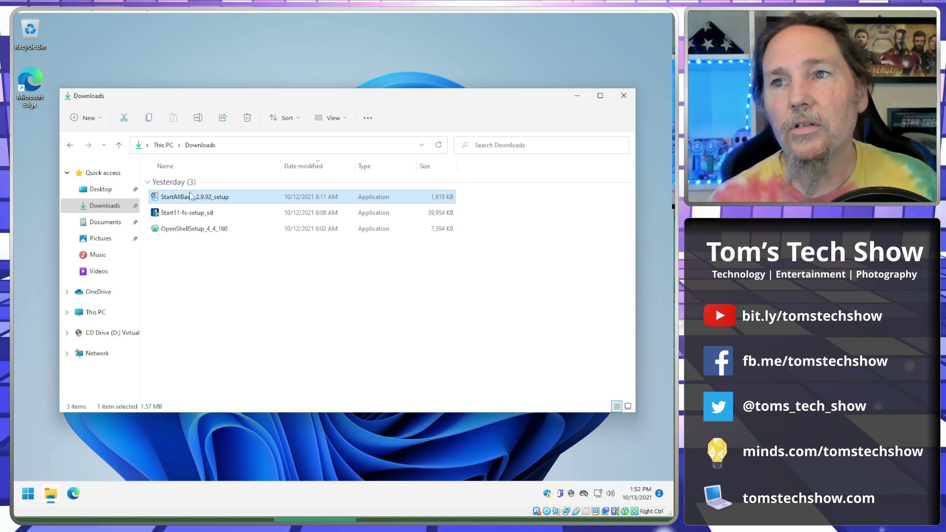
# Step: Install StartAllBack for everyone from the StartAllBack_2.9.92_setup file and dismiss its update notification
pyautogui.doubleClick(188, 197)
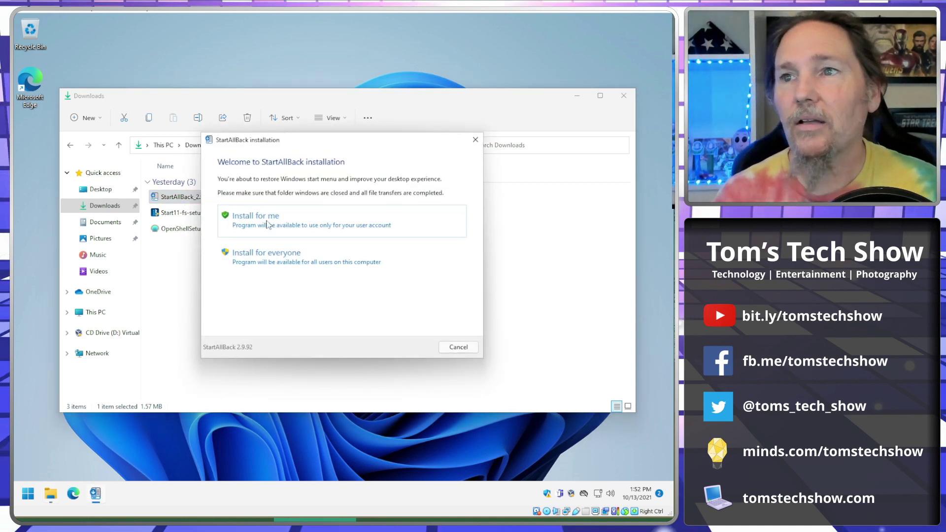
pyautogui.click(267, 258)
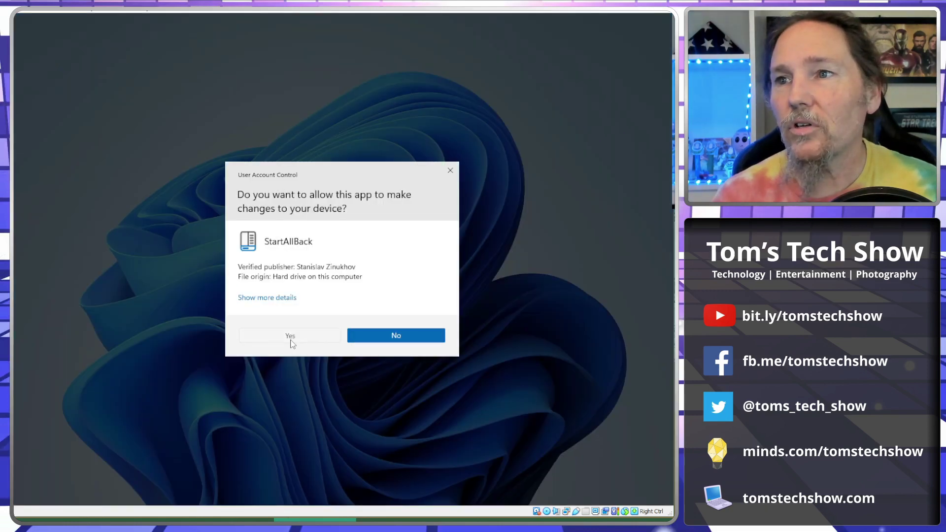
pyautogui.click(290, 339)
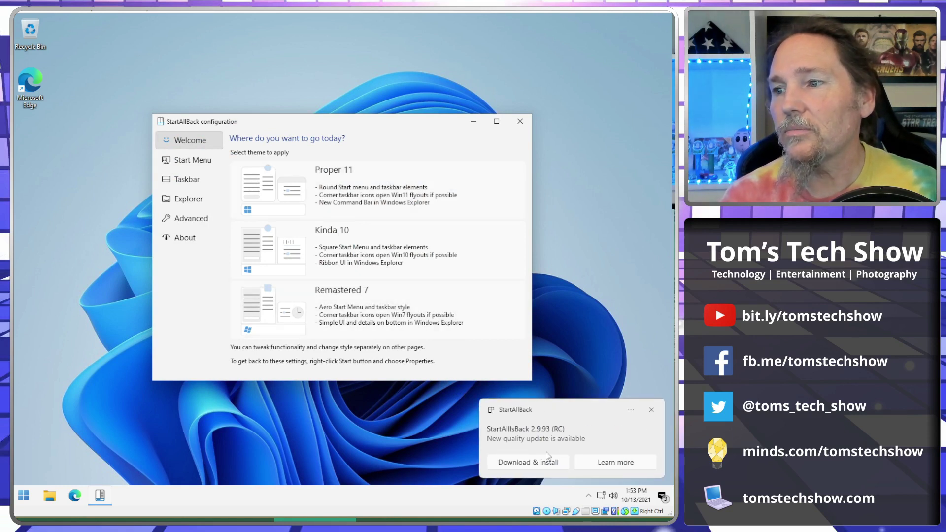
pyautogui.click(650, 410)
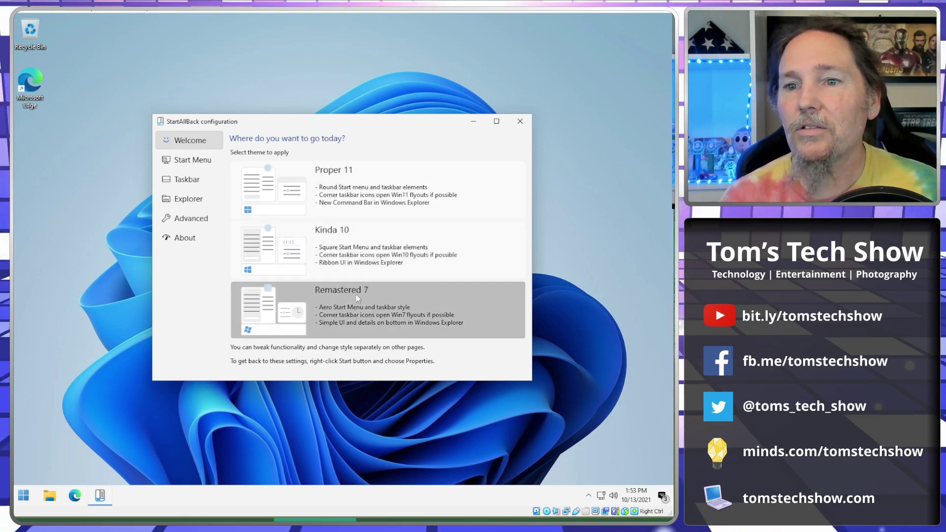
# Step: Try the Kinda 10 theme, switch to Proper 11 and open the Start menu to view it
pyautogui.click(335, 256)
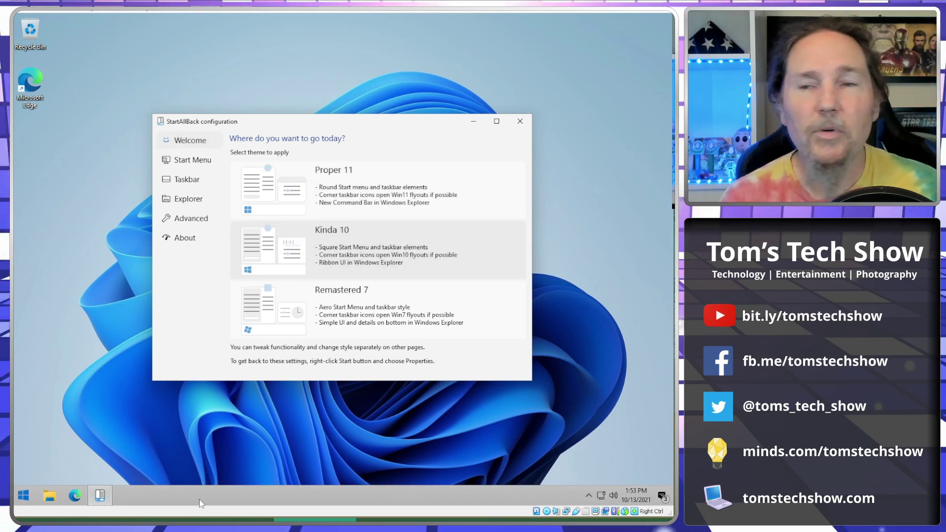
pyautogui.click(297, 193)
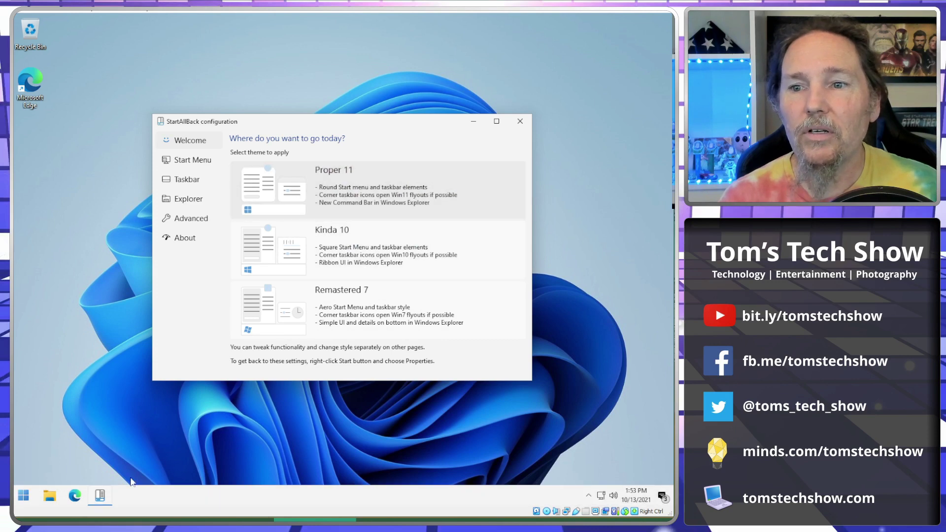
pyautogui.click(23, 496)
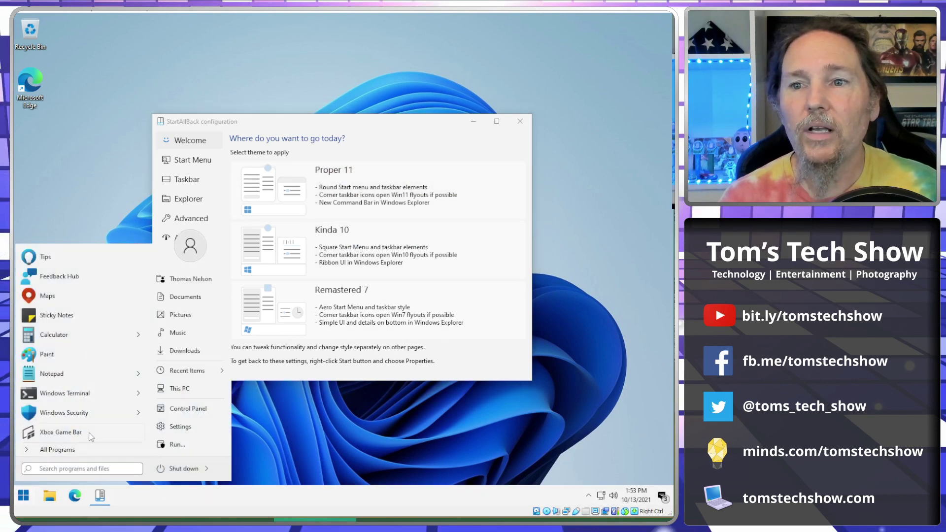
# Step: Set Windows Terminal to display as a link among the Start menu's right side items in StartAllBack
pyautogui.click(194, 160)
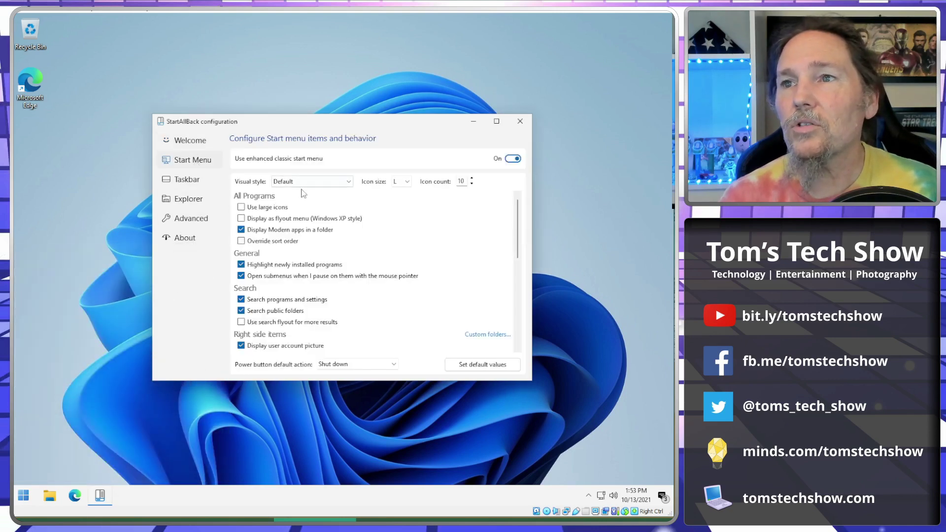
pyautogui.scroll(-7, 391, 277)
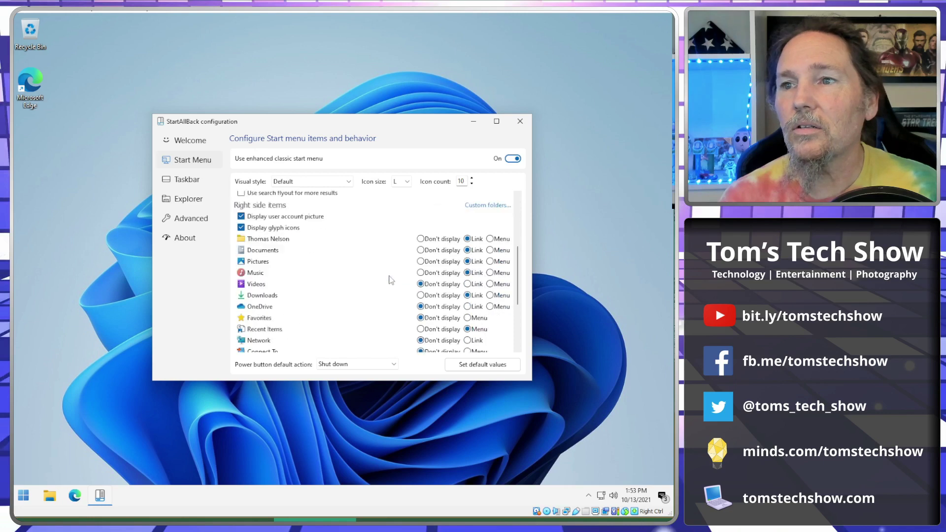
pyautogui.scroll(-1, 378, 315)
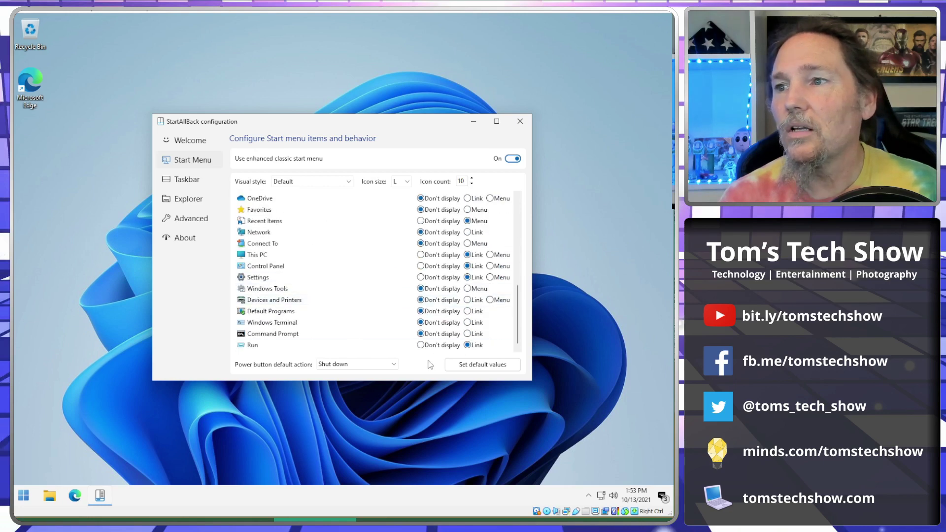
pyautogui.click(469, 325)
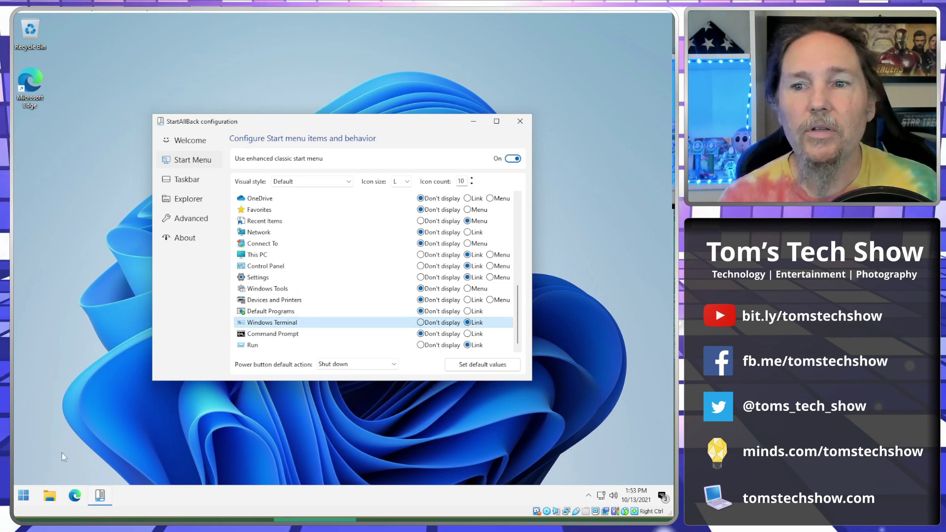
# Step: Test the Windows Terminal link by launching it from the Start menu, and close the terminal window
pyautogui.click(23, 495)
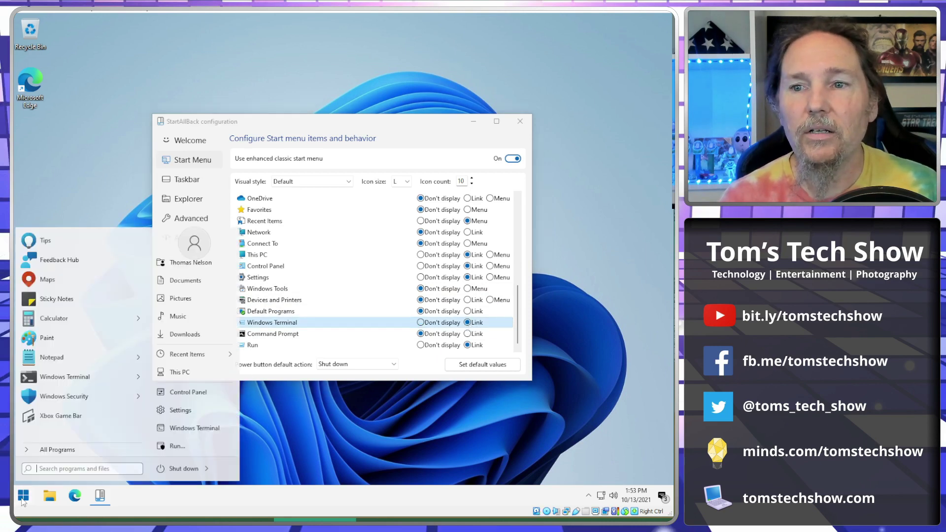
pyautogui.click(206, 432)
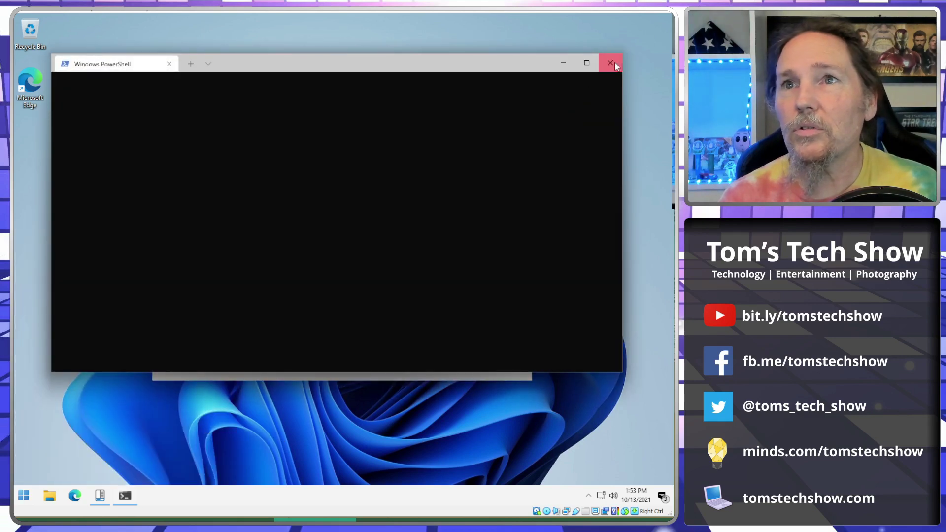
pyautogui.click(611, 63)
# Step: Set Combine taskbar buttons to Never in StartAllBack's taskbar settings
pyautogui.scroll(5, 359, 294)
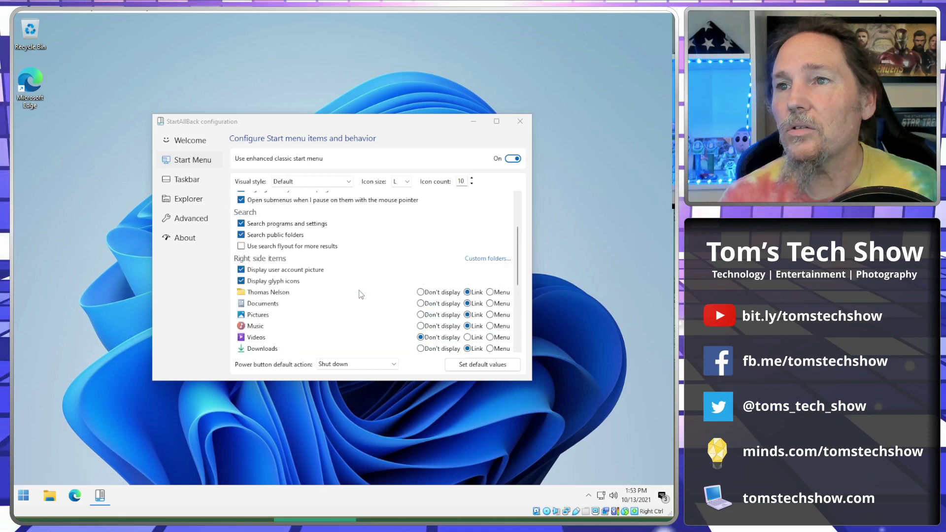
pyautogui.click(184, 180)
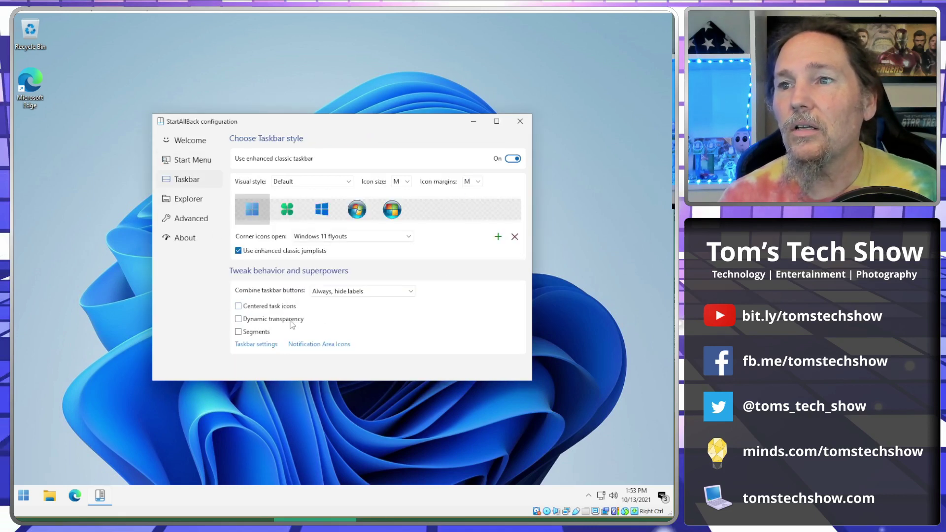
pyautogui.click(374, 294)
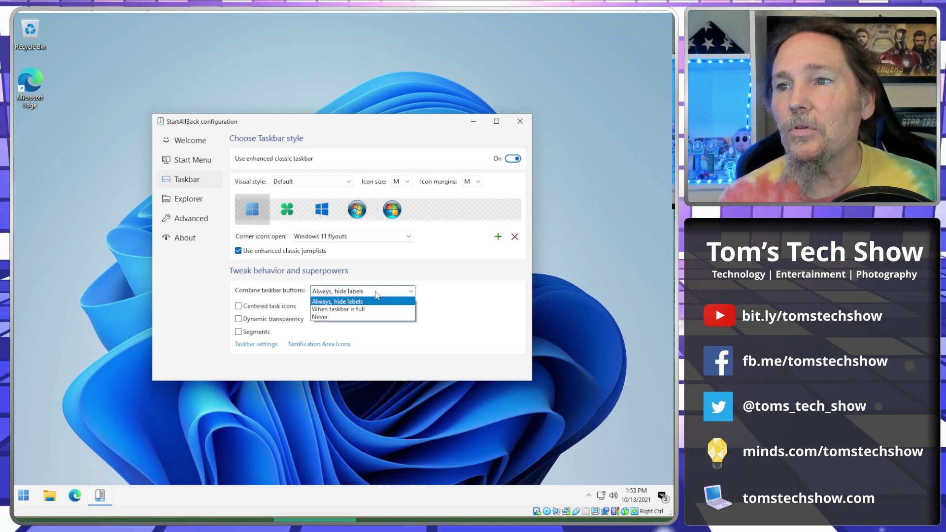
pyautogui.click(324, 317)
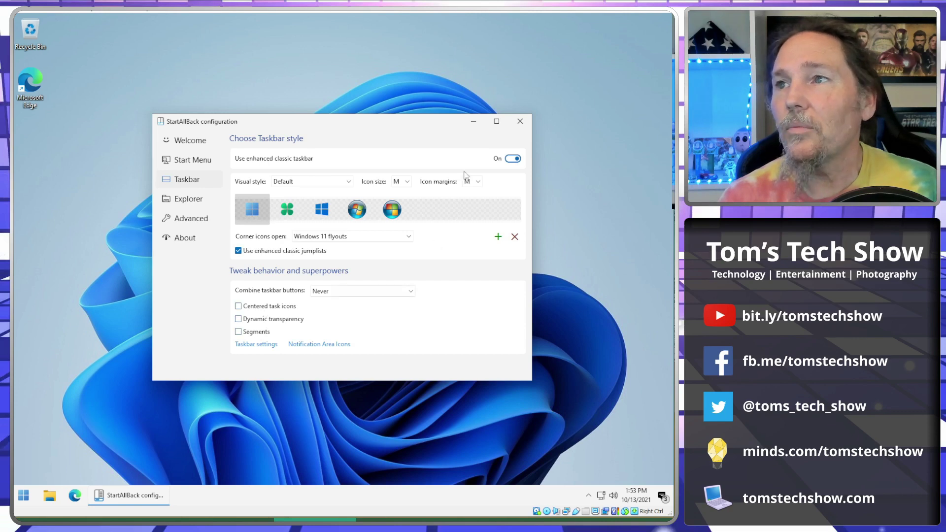
# Step: Launch two Notepad windows from the Start menu to test the uncombined taskbar buttons
pyautogui.click(21, 494)
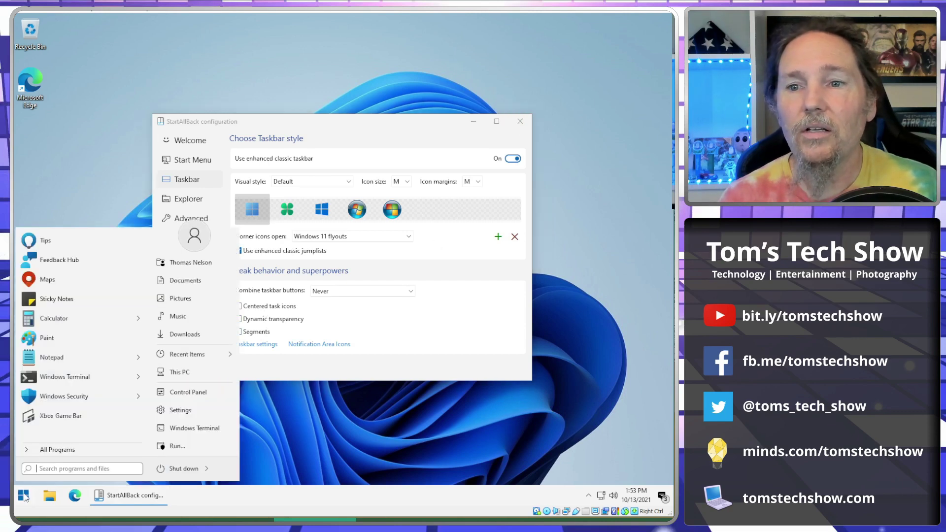
pyautogui.click(55, 358)
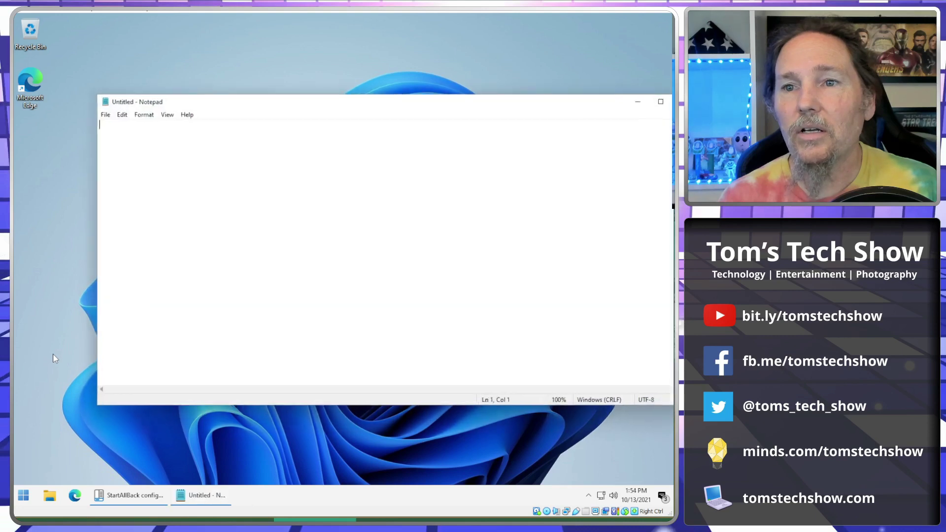
pyautogui.press('super')
pyautogui.click(54, 340)
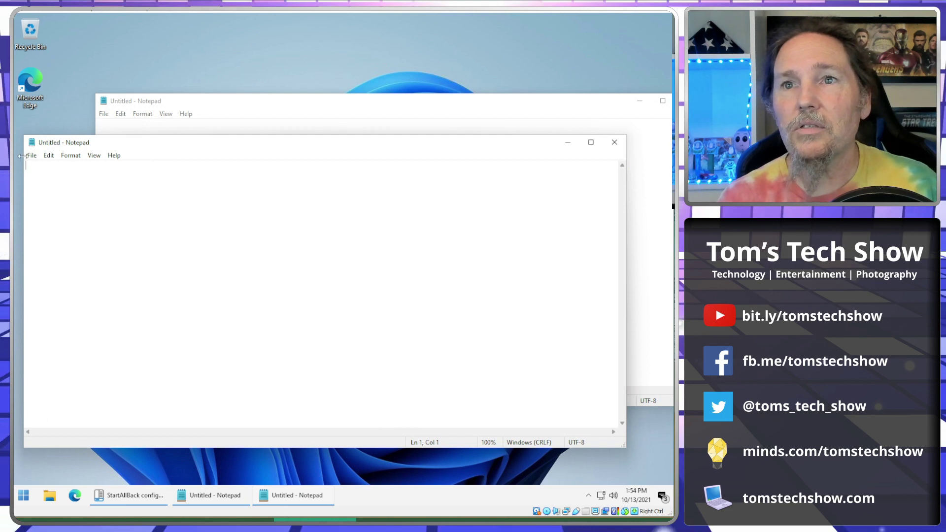
# Step: Save the front untitled Notepad document as doc1 in the Documents folder
pyautogui.click(32, 155)
pyautogui.click(41, 205)
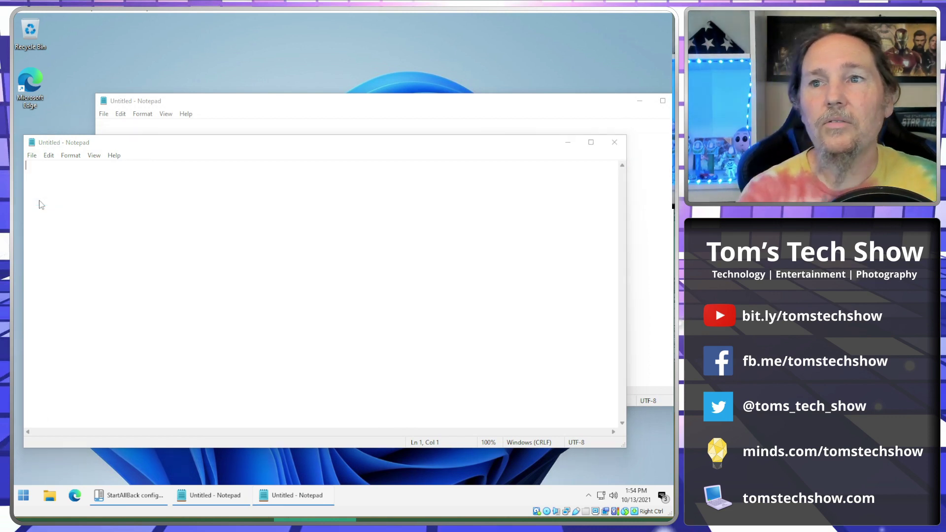
pyautogui.write('doc')
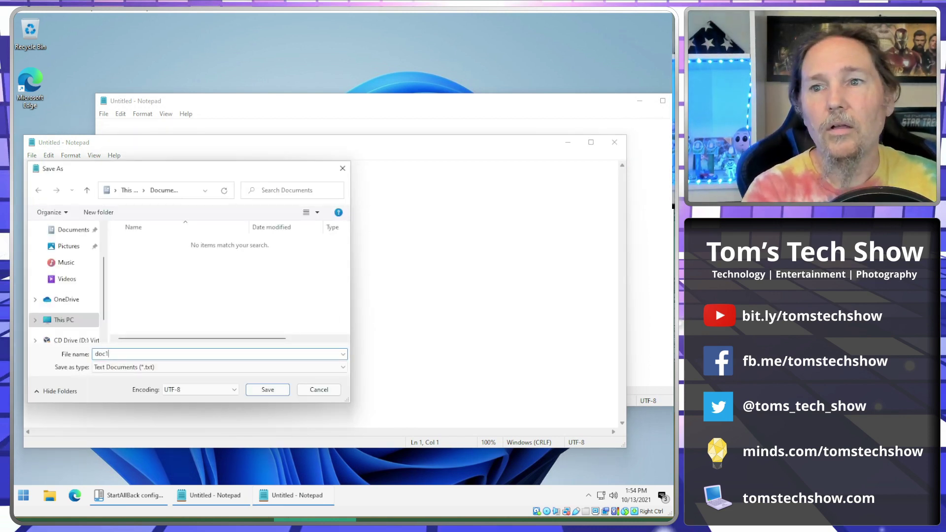
pyautogui.write('1')
pyautogui.press('Return')
# Step: Save the other untitled Notepad document as doc2 in the Documents folder
pyautogui.click(210, 103)
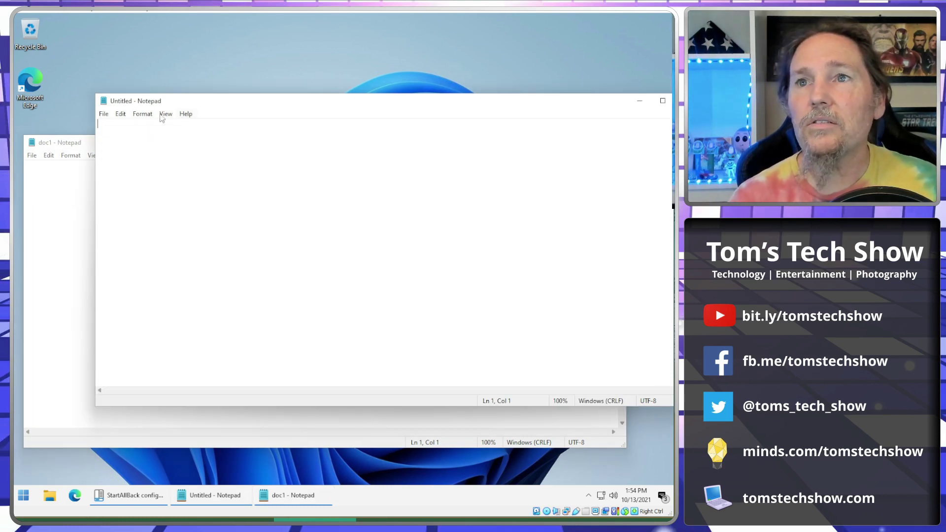
pyautogui.click(105, 114)
pyautogui.click(113, 160)
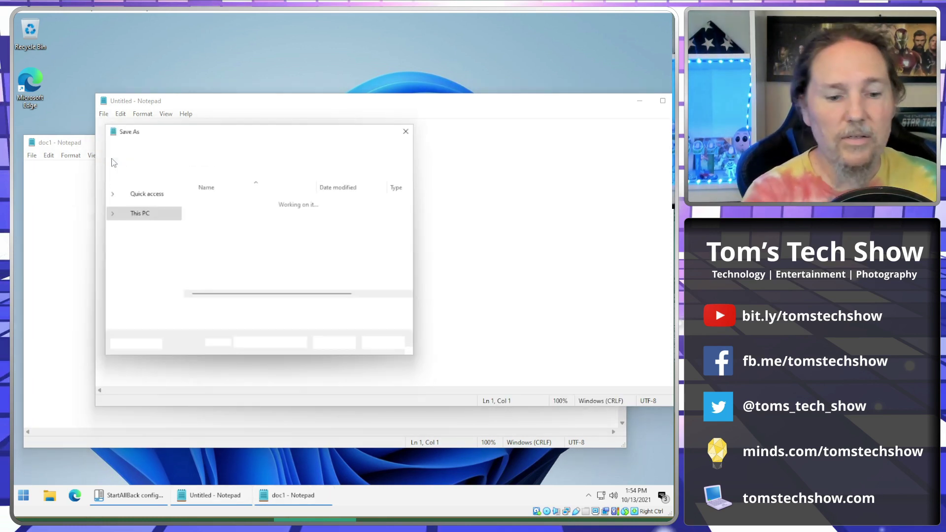
pyautogui.write('doc2')
pyautogui.press('Return')
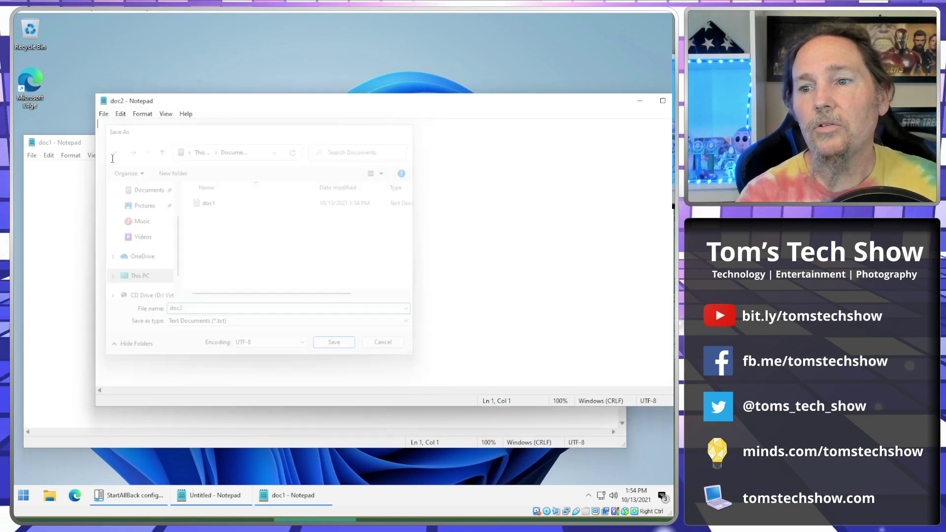
# Step: Minimize both Notepad windows and test restoring and minimizing them through their separate taskbar buttons
pyautogui.click(662, 100)
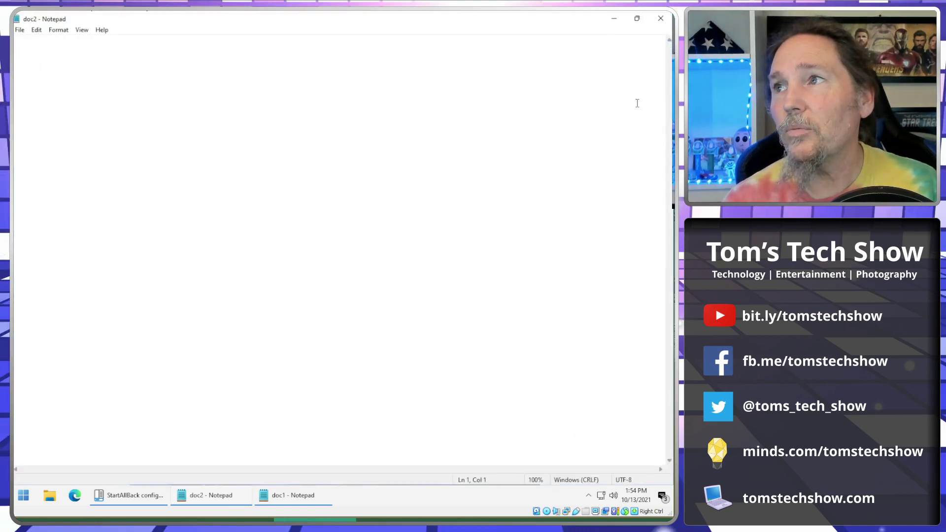
pyautogui.click(571, 144)
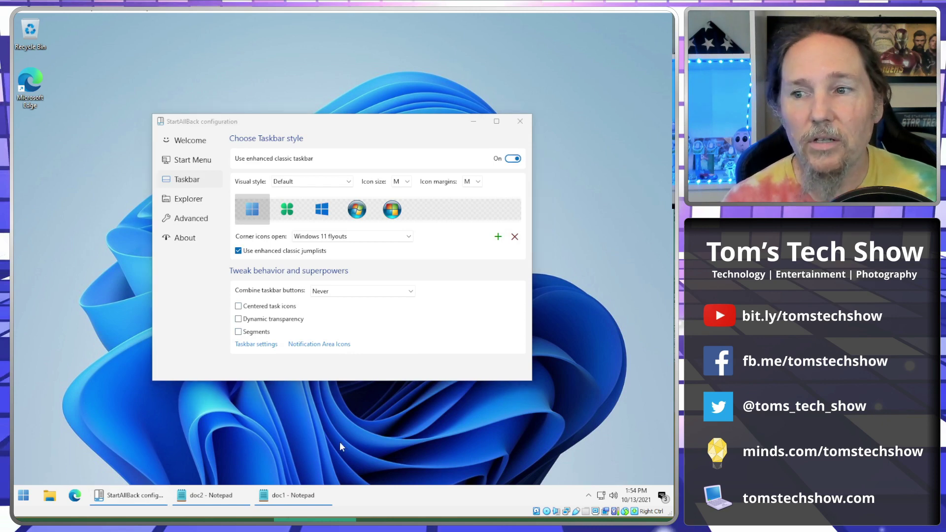
pyautogui.click(286, 497)
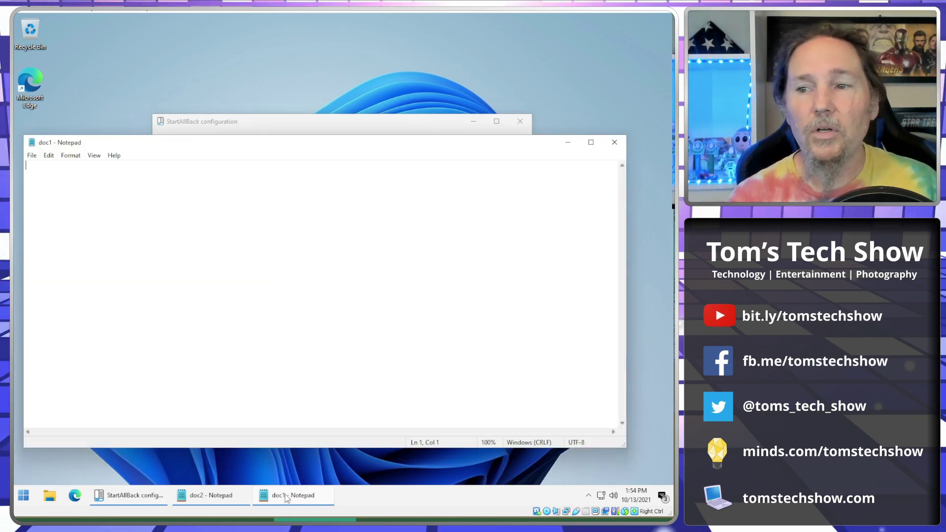
pyautogui.click(286, 496)
pyautogui.click(213, 497)
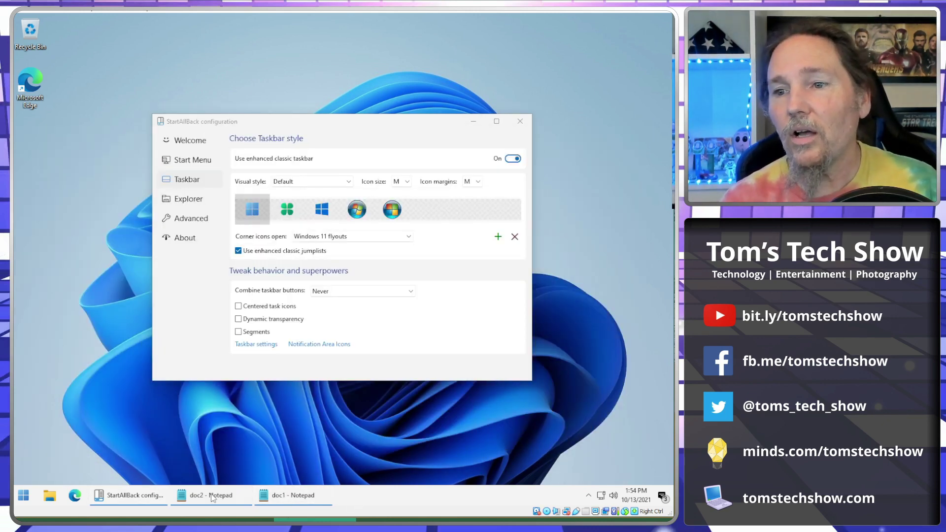
# Step: Set Combine taskbar buttons to Always, hide labels and preview the grouped Notepad windows
pyautogui.click(345, 291)
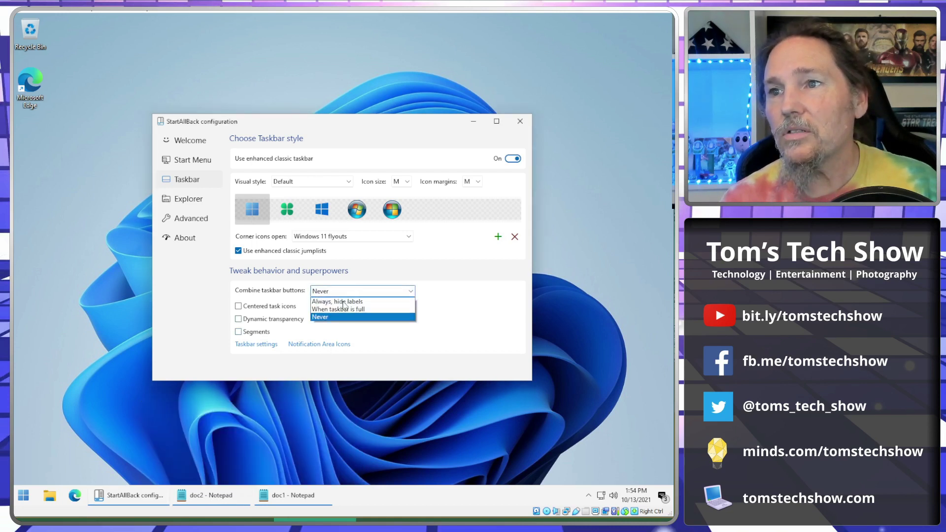
pyautogui.click(344, 302)
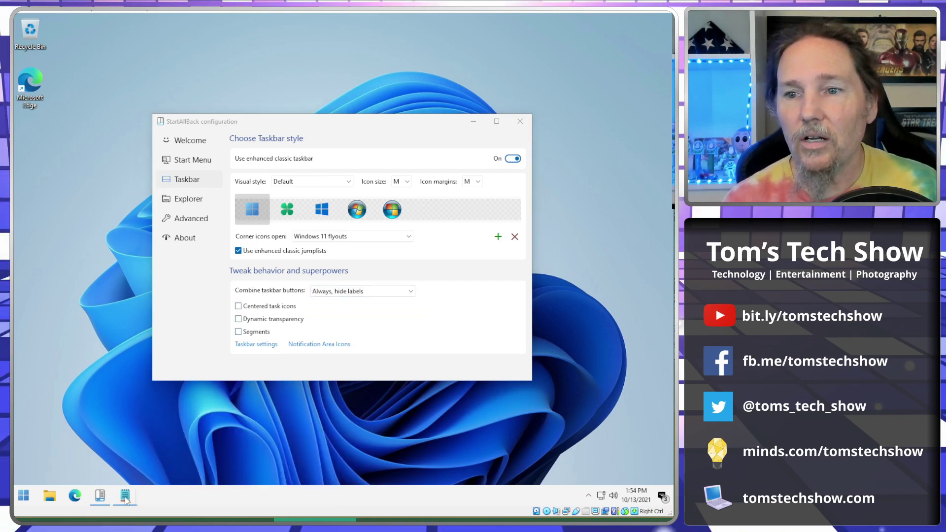
pyautogui.moveTo(125, 497)
pyautogui.moveTo(165, 441)
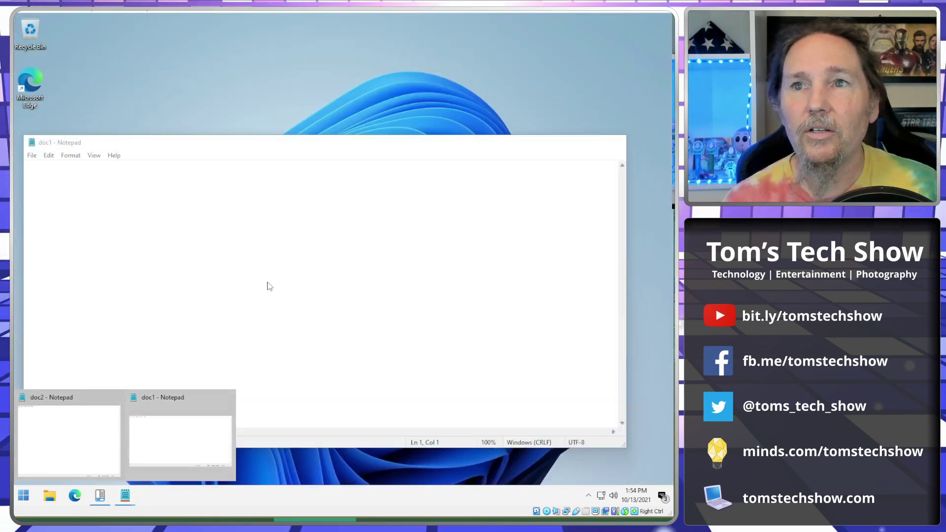
# Step: Set Combine taskbar buttons back to Never and close the StartAllBack configuration window
pyautogui.click(361, 292)
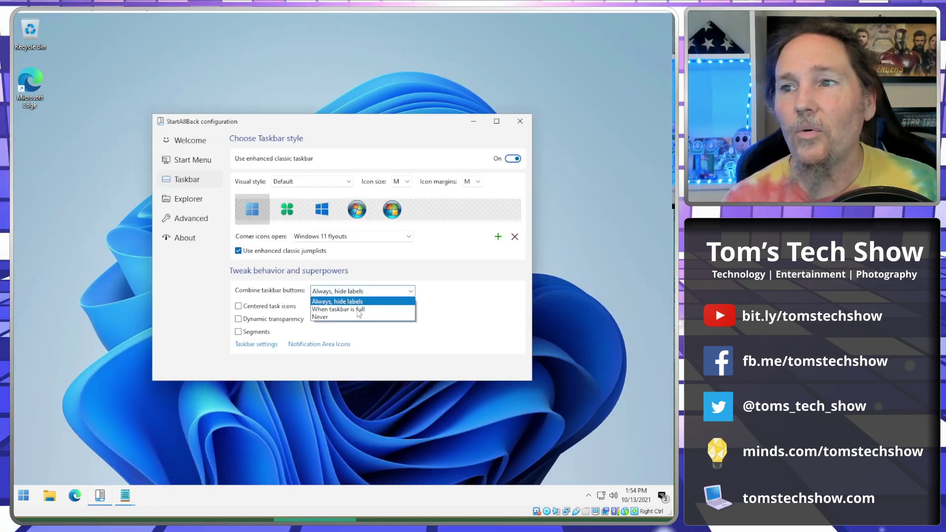
pyautogui.click(357, 320)
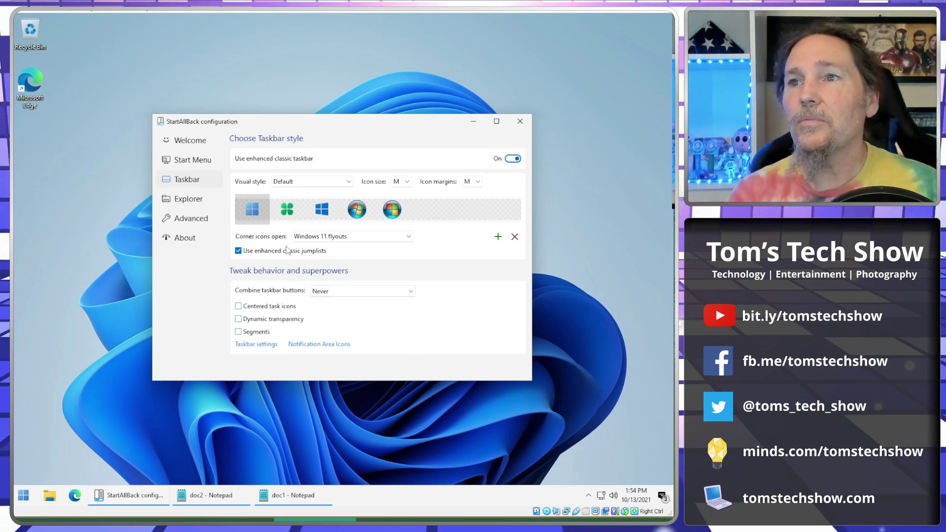
pyautogui.click(184, 165)
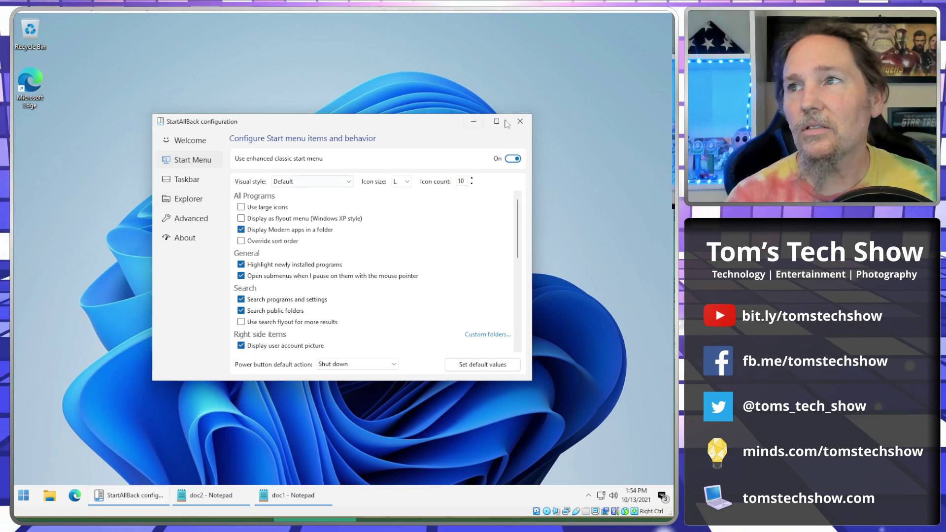
pyautogui.click(519, 120)
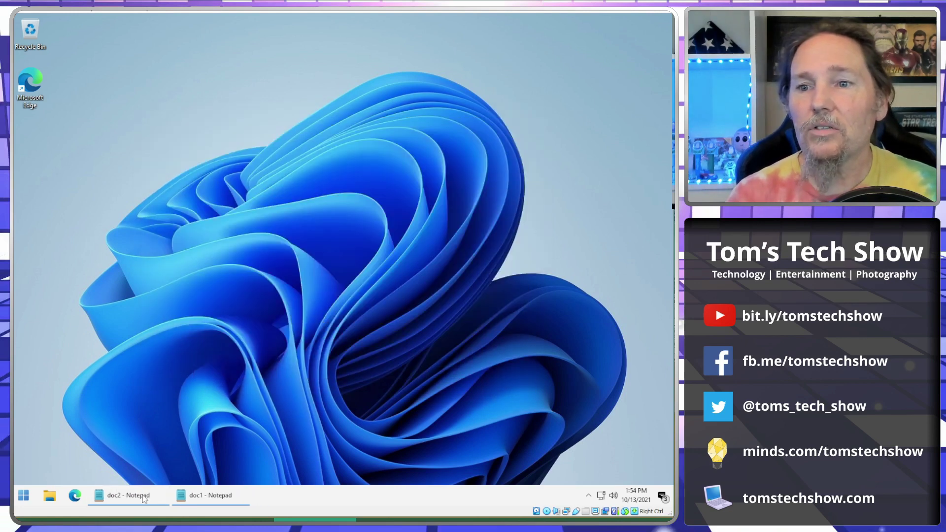
# Step: Restore and close the doc1 and doc2 Notepad windows
pyautogui.click(212, 495)
pyautogui.click(615, 142)
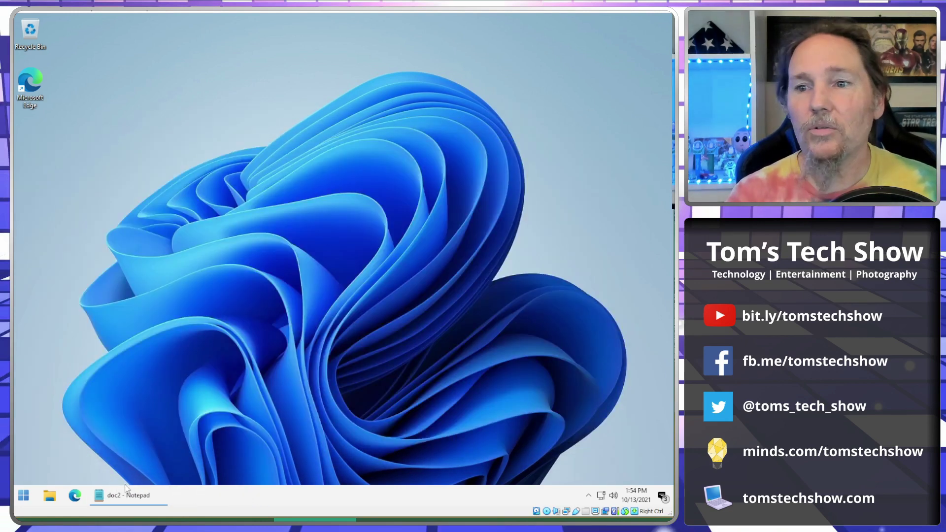
pyautogui.click(126, 496)
pyautogui.click(660, 19)
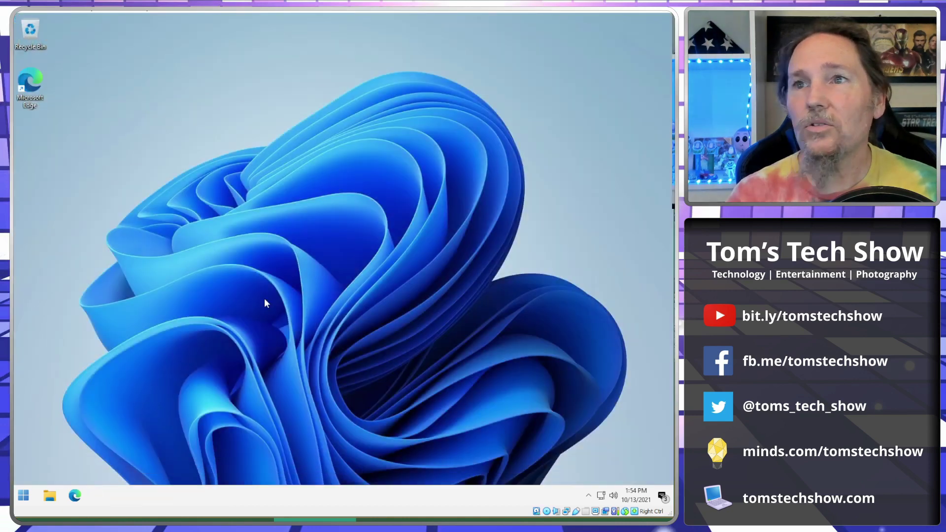
# Step: Examine the Windows Terminal task list in the Start menu and the Start button's context menu
pyautogui.click(23, 495)
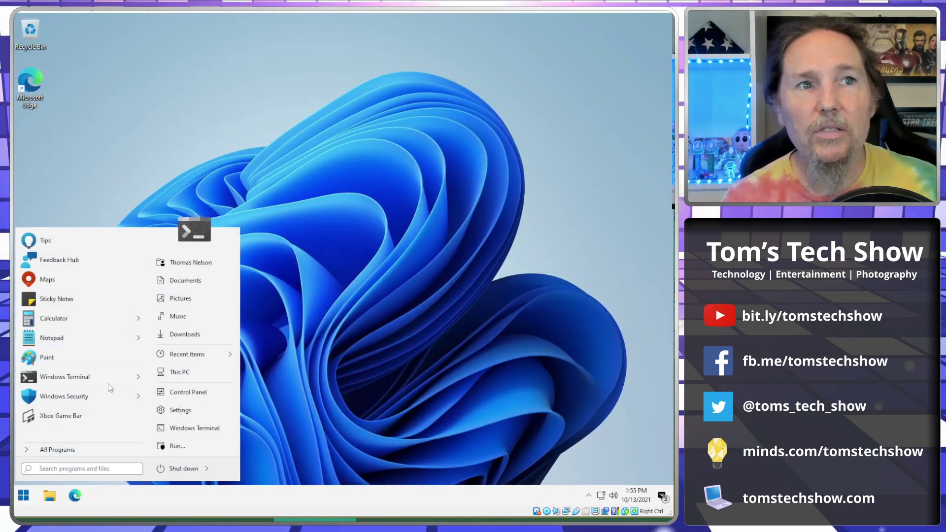
pyautogui.moveTo(109, 384)
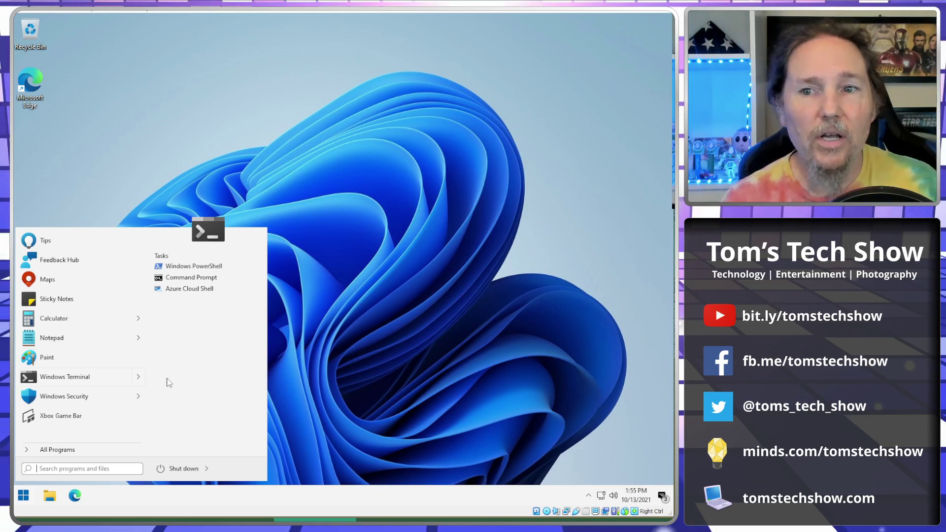
pyautogui.rightClick(23, 495)
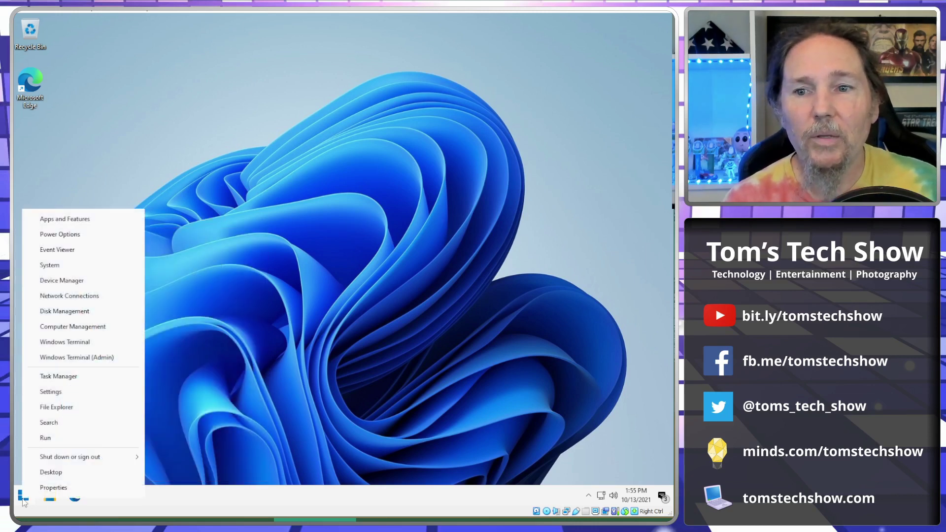
pyautogui.click(188, 349)
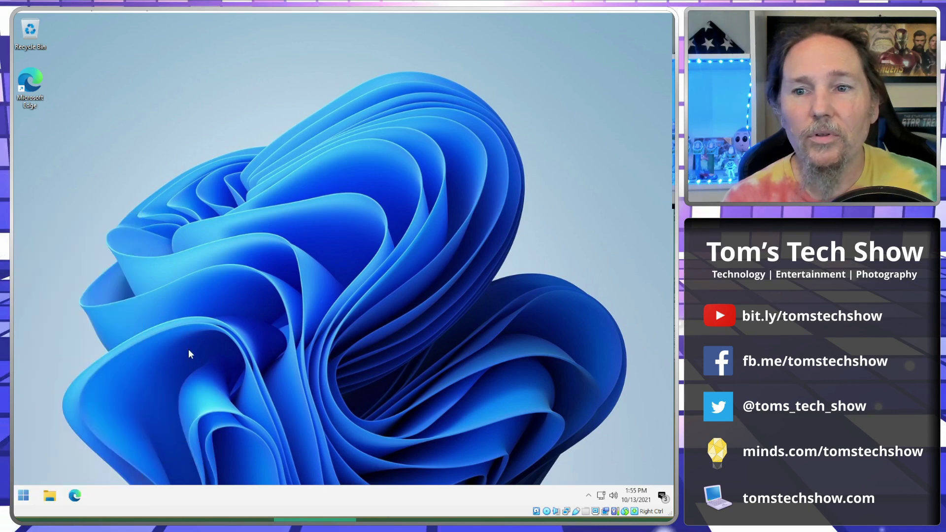
# Step: Reopen the StartAllBack configuration through the Start button's Properties, choose the Proper 11 theme and check the Start menu
pyautogui.rightClick(24, 496)
pyautogui.click(59, 483)
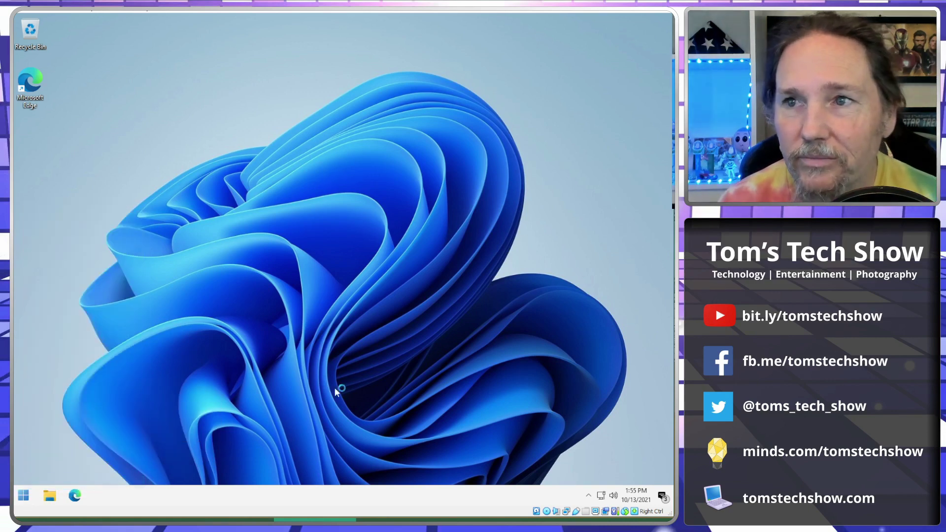
pyautogui.click(193, 144)
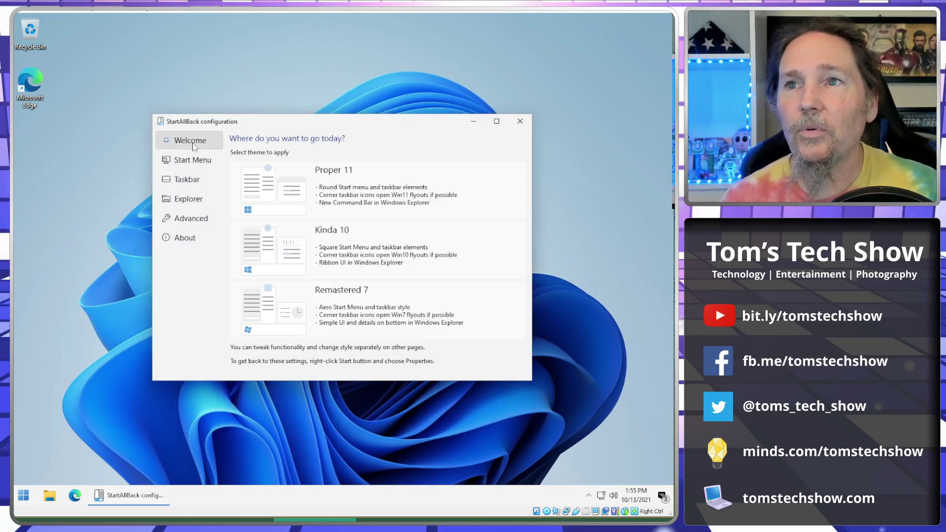
pyautogui.click(371, 207)
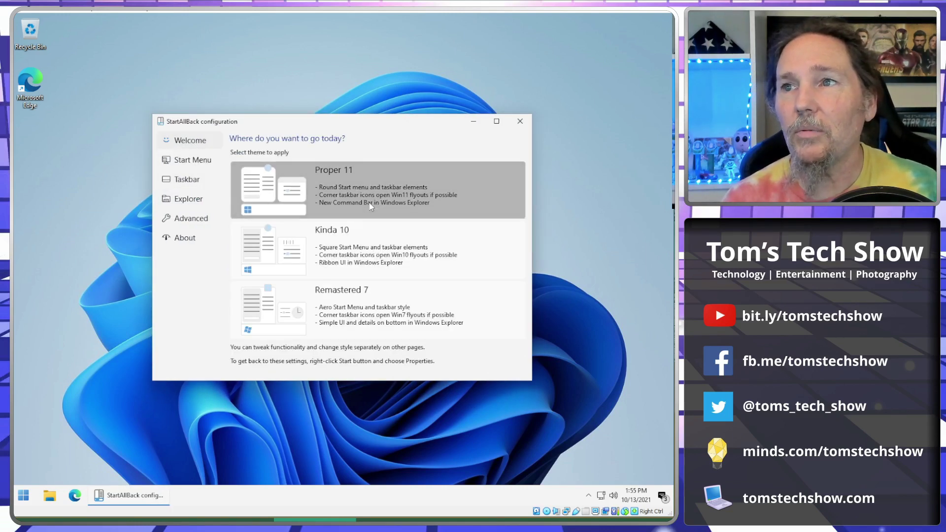
pyautogui.click(25, 495)
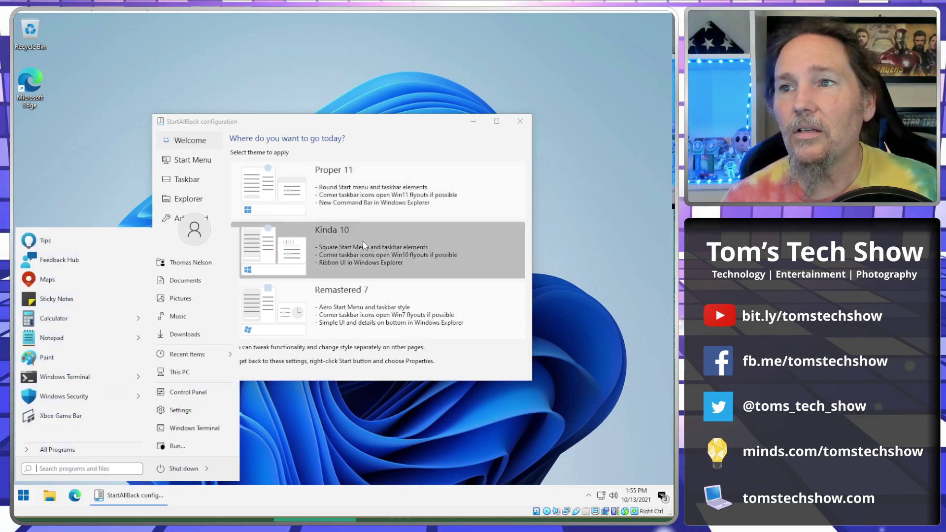
# Step: Review the Start Menu and Taskbar settings pages, and apply the Remastered 7 theme
pyautogui.click(194, 168)
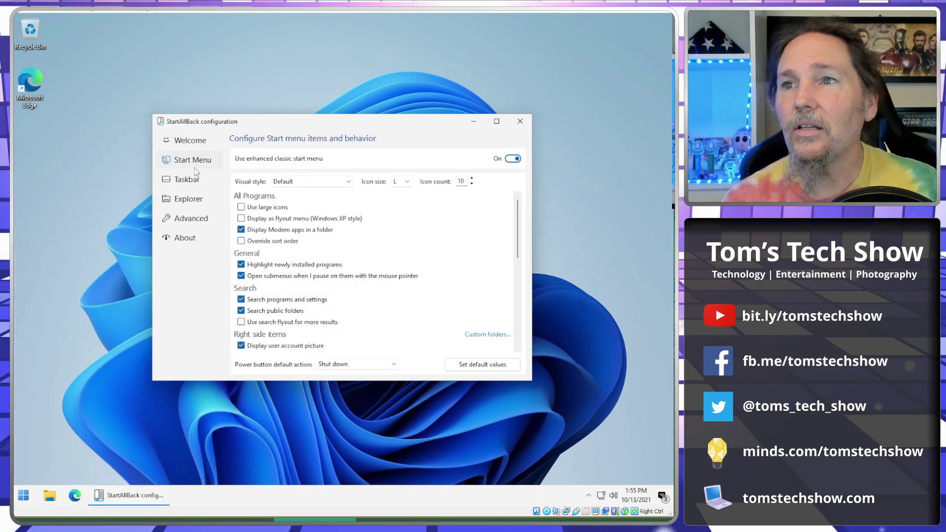
pyautogui.click(195, 184)
pyautogui.click(190, 140)
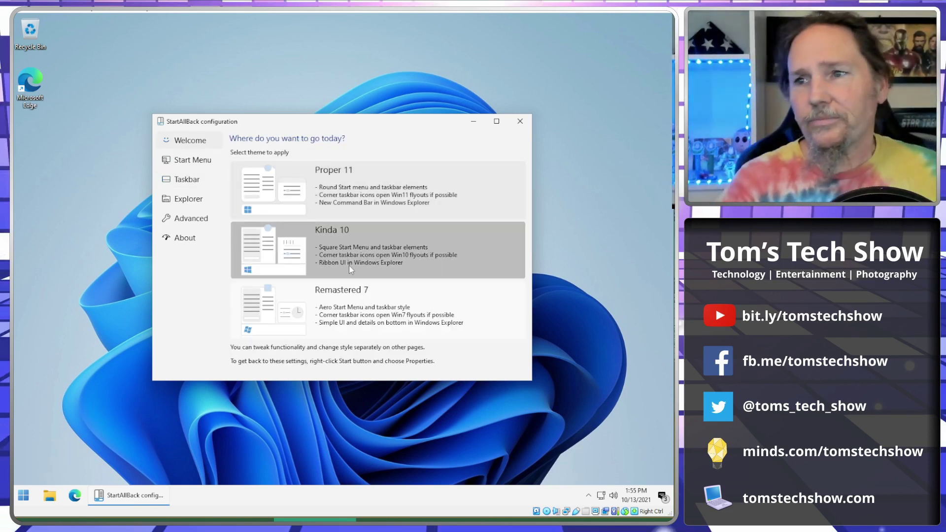
pyautogui.click(341, 312)
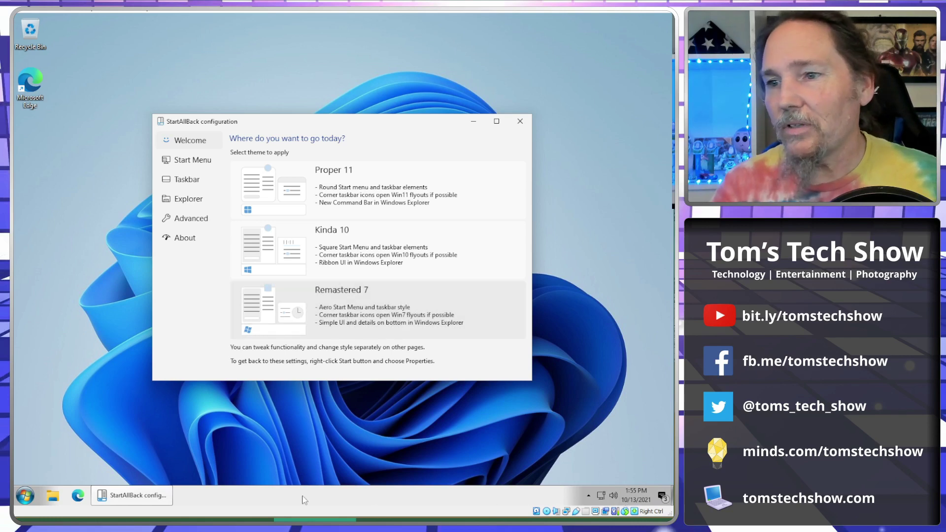
# Step: Test the Remastered 7 Start menu by searching for "note", launching Notepad and closing it
pyautogui.click(23, 495)
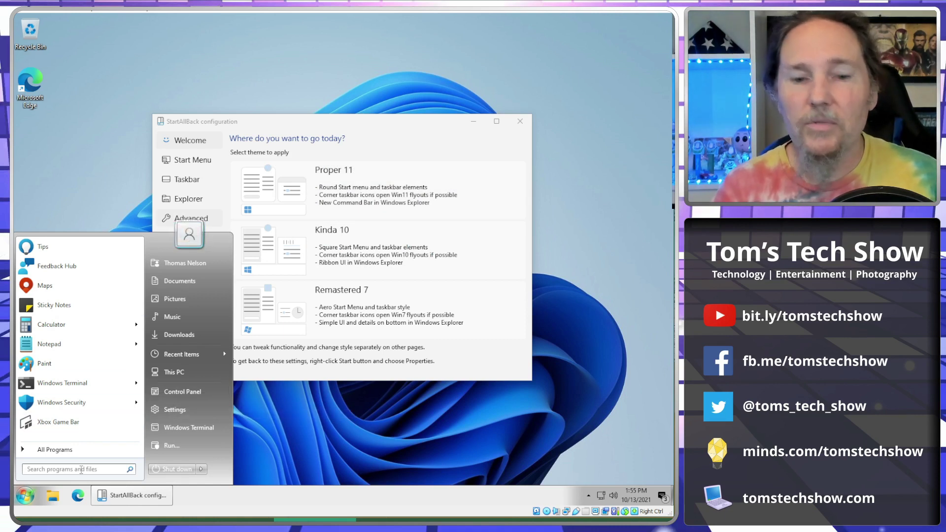
pyautogui.write('note')
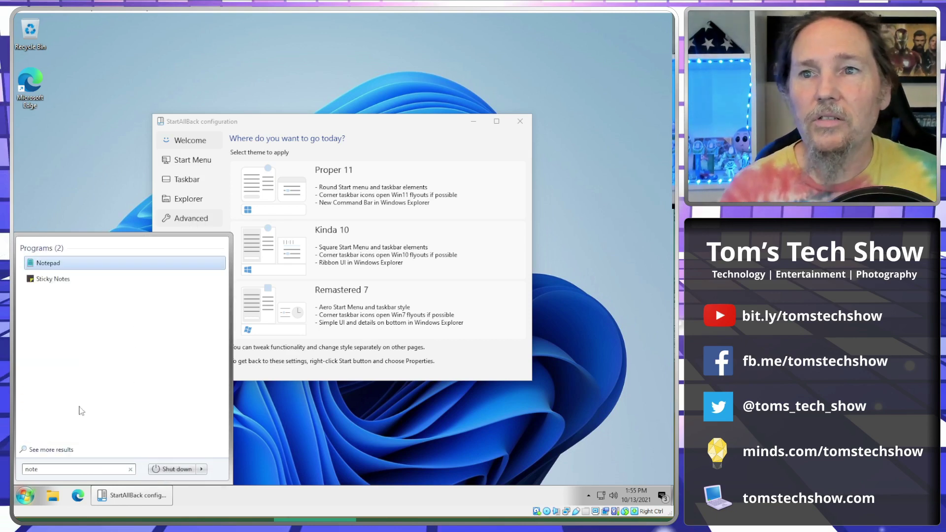
pyautogui.click(118, 263)
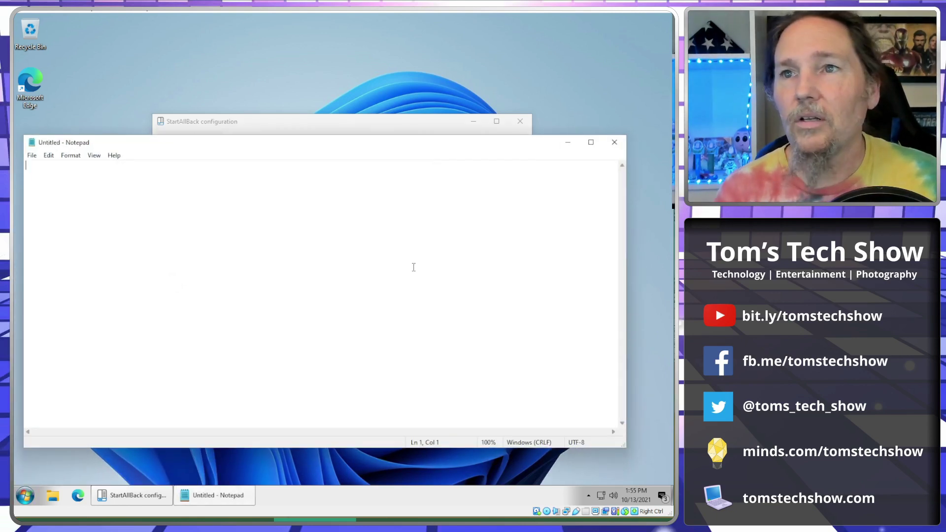
pyautogui.hotkey('alt', 'F4')
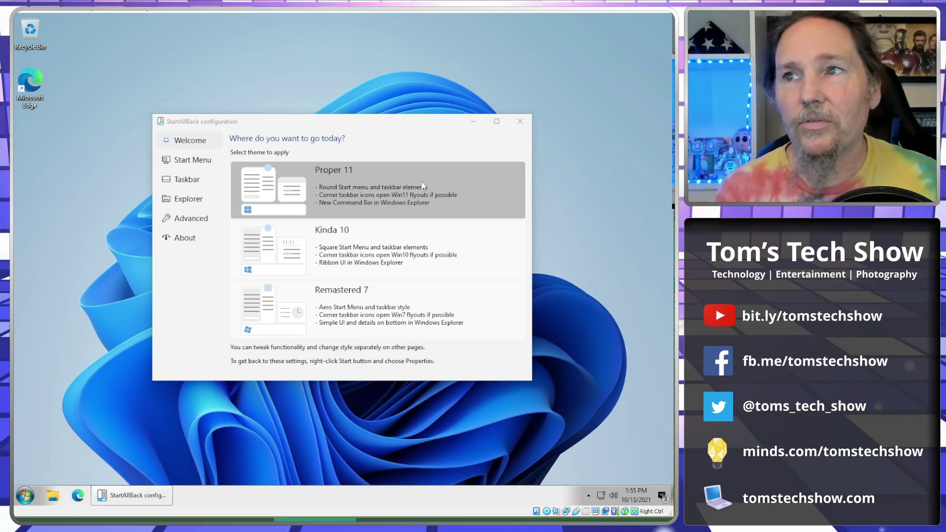
# Step: Switch back to the Proper 11 theme, check its Start menu, and close the StartAllBack configuration window
pyautogui.click(394, 187)
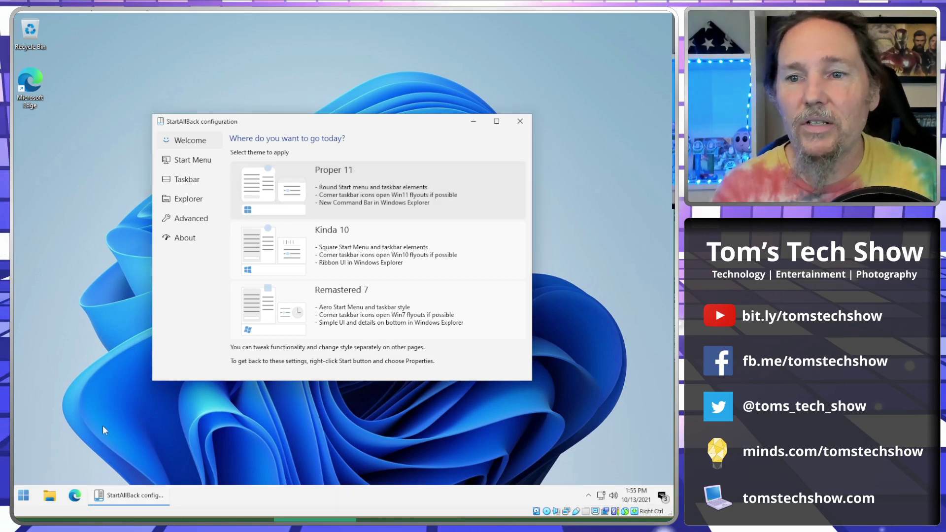
pyautogui.click(25, 496)
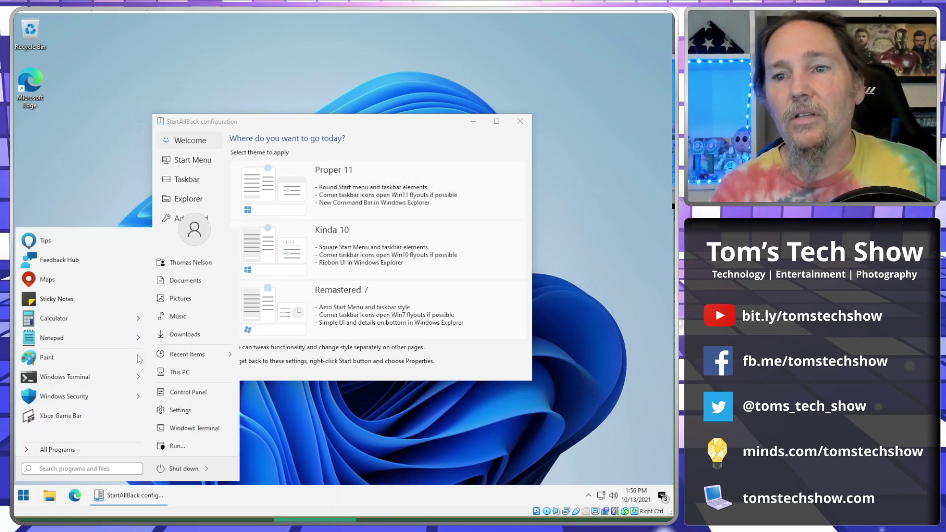
pyautogui.click(25, 496)
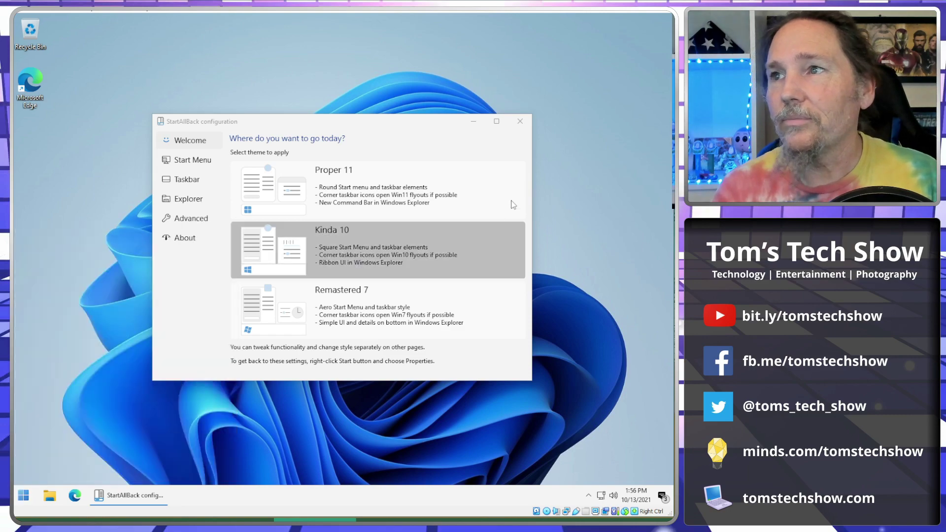
pyautogui.click(520, 121)
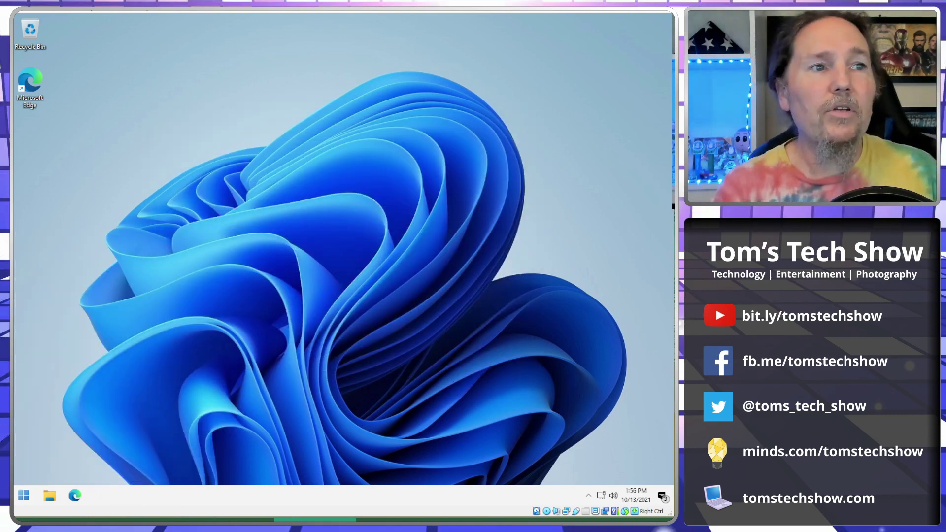